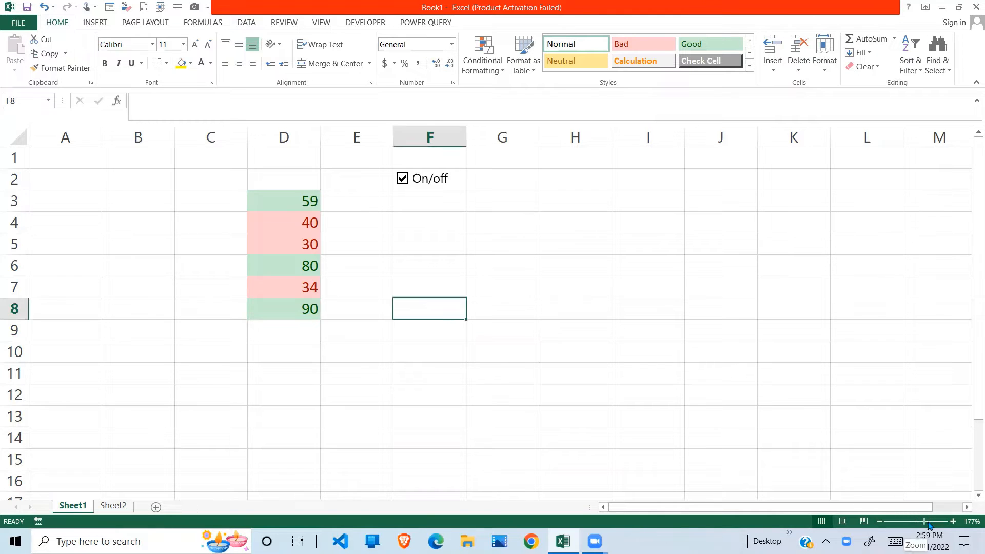
- Examine the green and red conditionally formatted values in D3:D8 on Sheet1
{"action": "left_click", "coordinate": [501, 411]}
{"action": "left_click", "coordinate": [306, 202]}
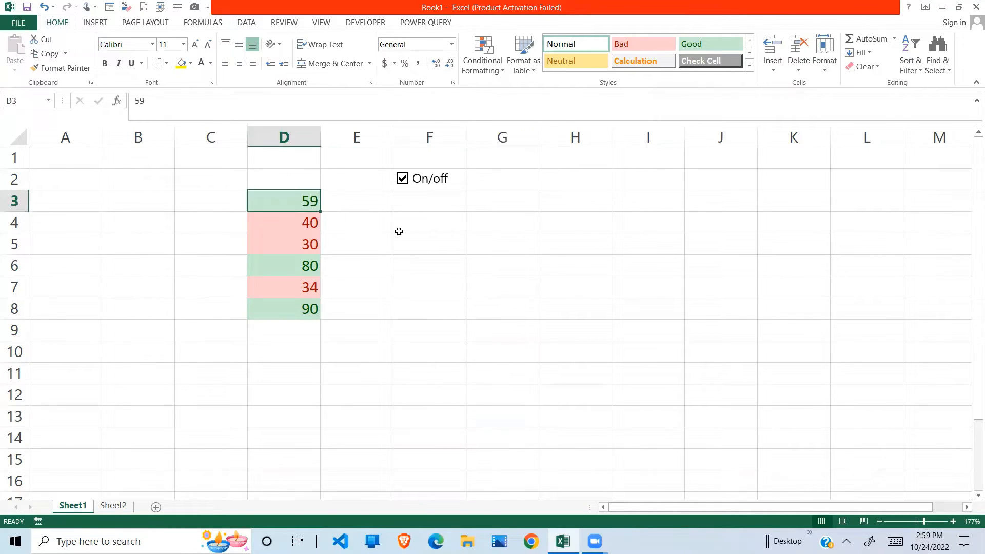
{"action": "left_click", "coordinate": [398, 230]}
{"action": "left_click_drag", "start_coordinate": [305, 204], "coordinate": [303, 309]}
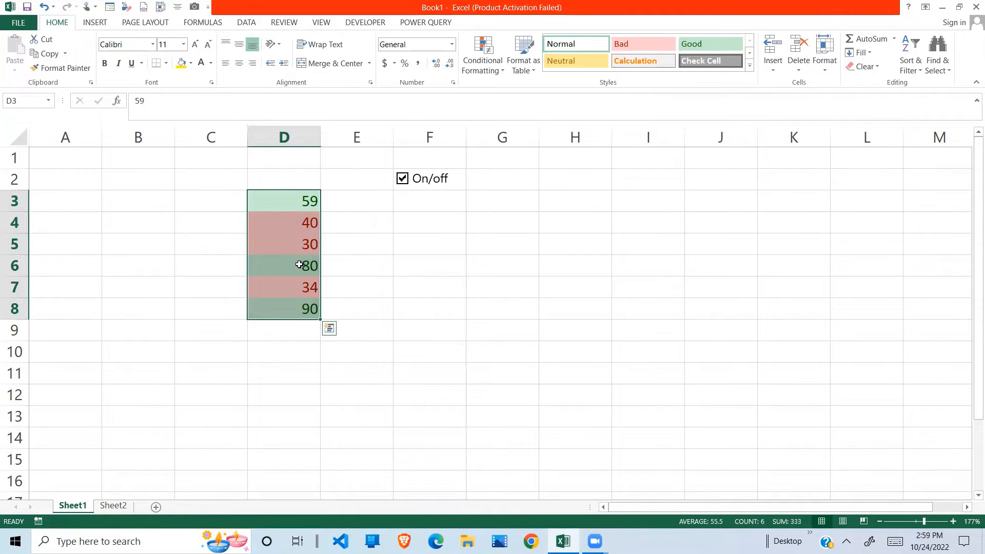
{"action": "left_click", "coordinate": [300, 264]}
{"action": "left_click", "coordinate": [282, 310]}
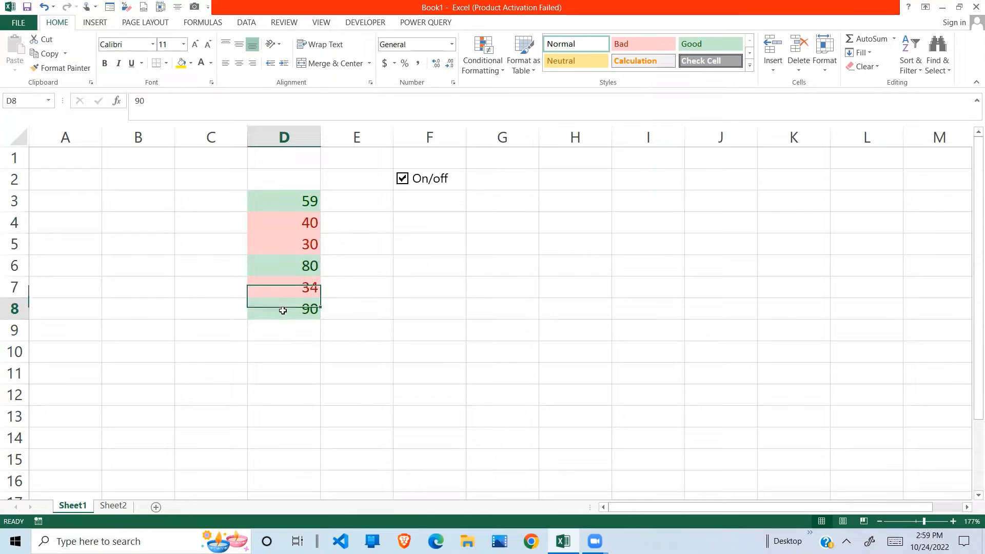
{"action": "left_click", "coordinate": [306, 225]}
{"action": "left_click", "coordinate": [294, 239]}
{"action": "left_click", "coordinate": [302, 272]}
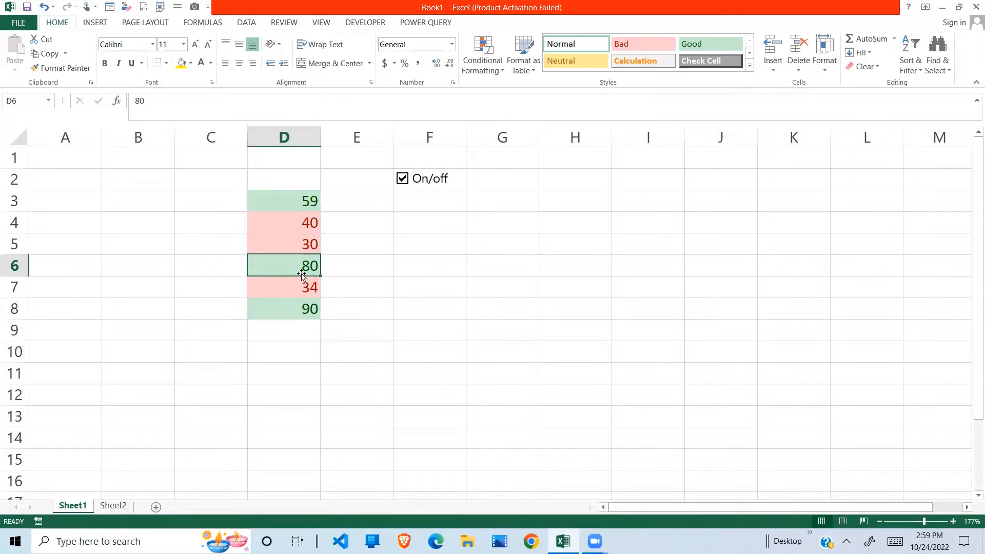
{"action": "left_click_drag", "start_coordinate": [294, 197], "coordinate": [292, 303]}
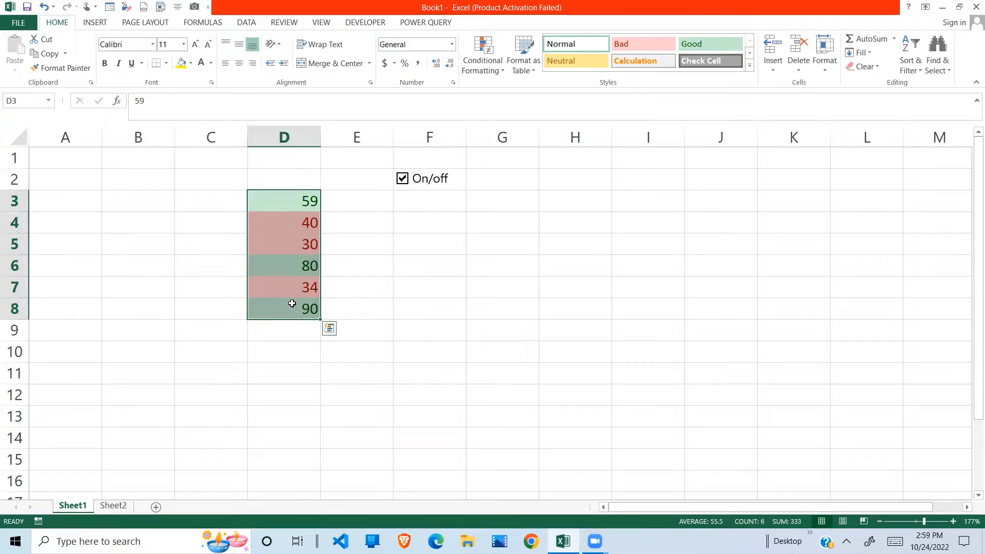
- Toggle the On/off checkbox off and on repeatedly to check how it controls the colouring of D3:D8
{"action": "left_click", "coordinate": [403, 180]}
{"action": "left_click", "coordinate": [408, 227]}
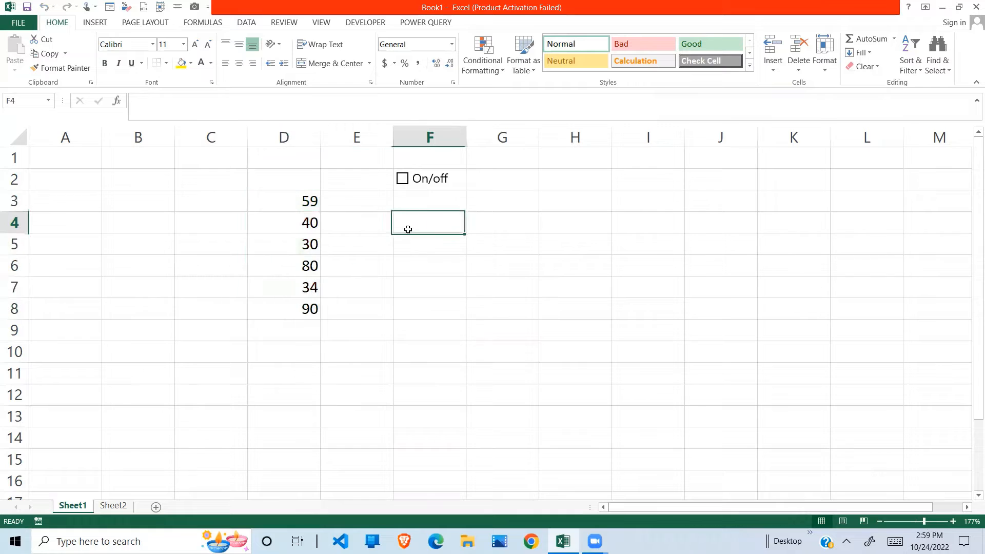
{"action": "left_click", "coordinate": [404, 181]}
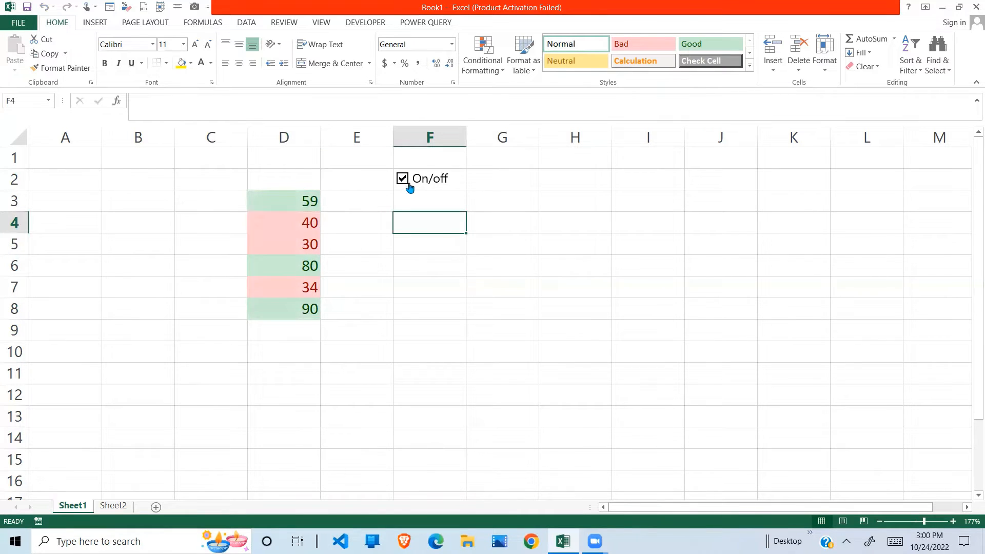
{"action": "left_click", "coordinate": [403, 179]}
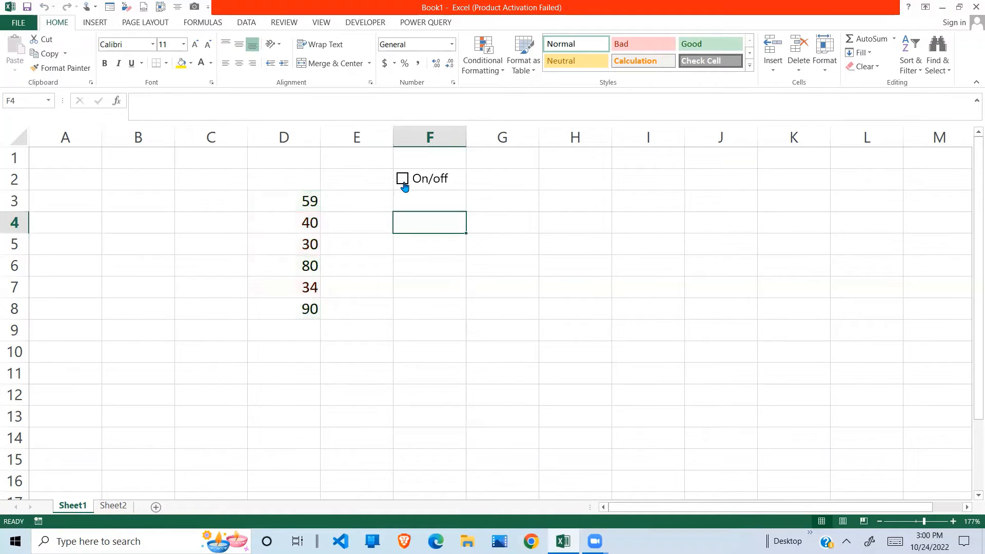
{"action": "left_click", "coordinate": [402, 181]}
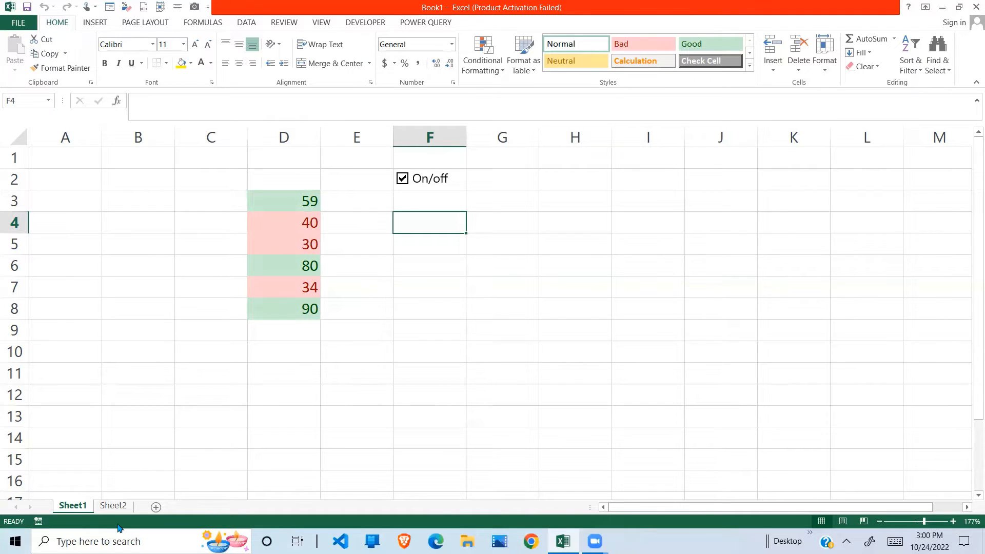
- Copy the numbers in D3:D8 on Sheet1 and paste them as values only into Sheet2 starting at F4
{"action": "left_click", "coordinate": [315, 341]}
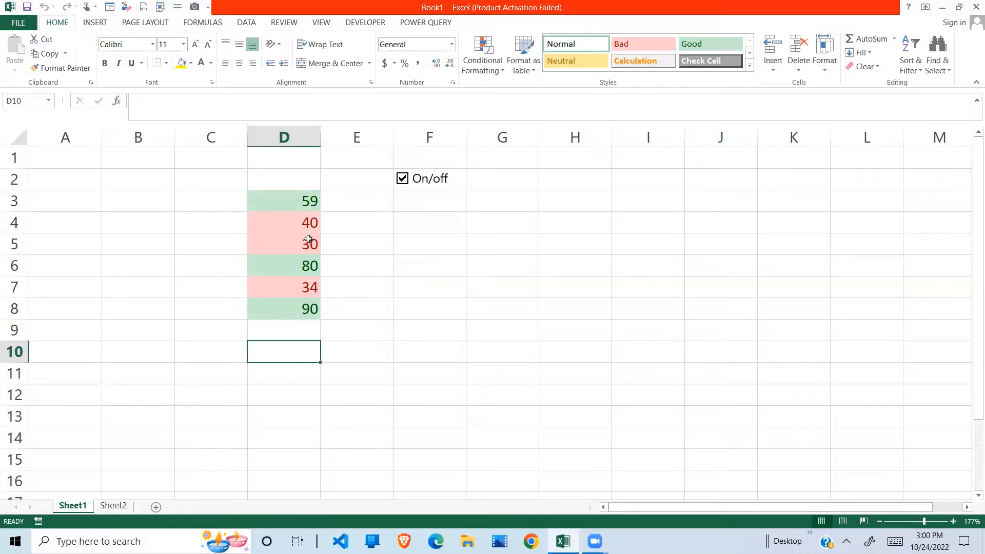
{"action": "left_click_drag", "start_coordinate": [307, 203], "coordinate": [290, 313]}
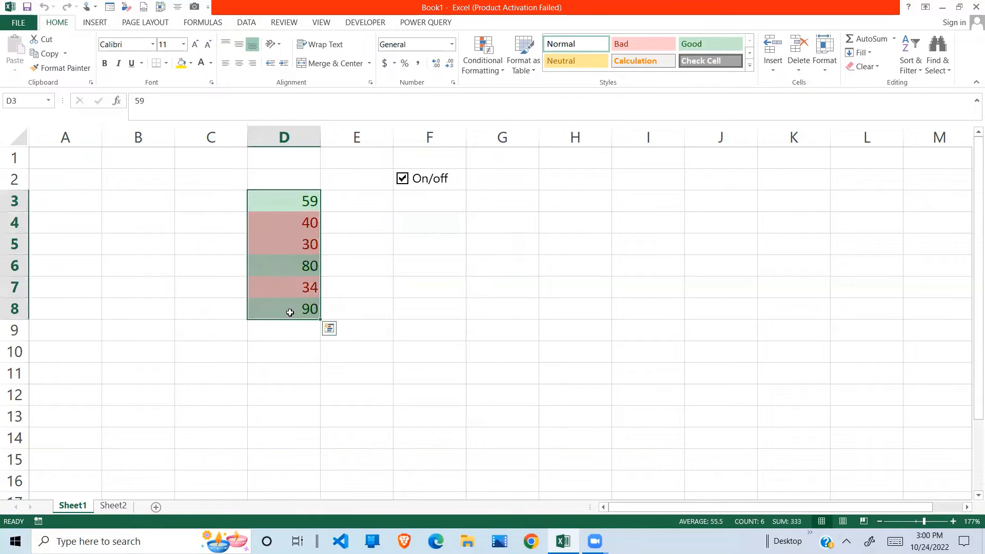
{"action": "key", "text": "ctrl+c"}
{"action": "left_click", "coordinate": [112, 506]}
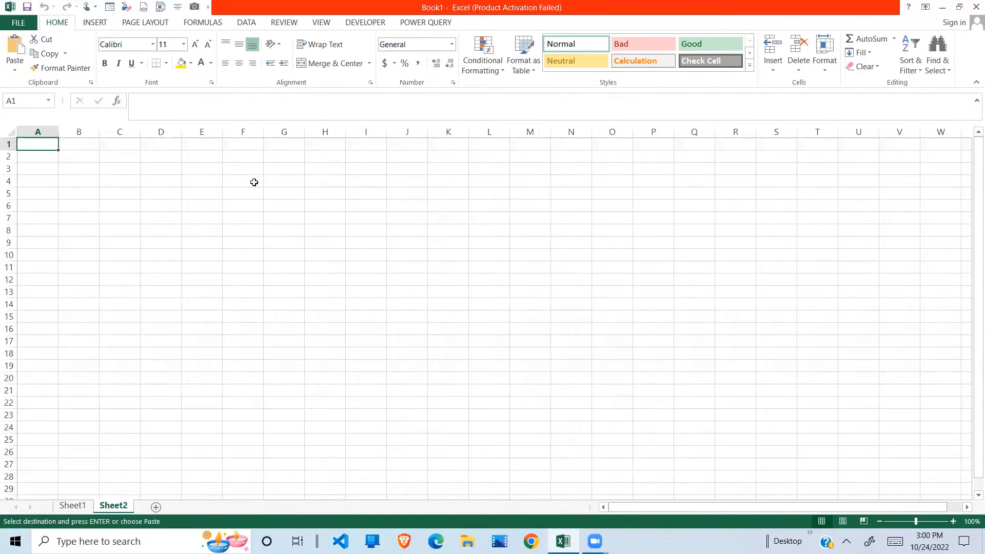
{"action": "left_click", "coordinate": [238, 180]}
{"action": "right_click", "coordinate": [239, 180]}
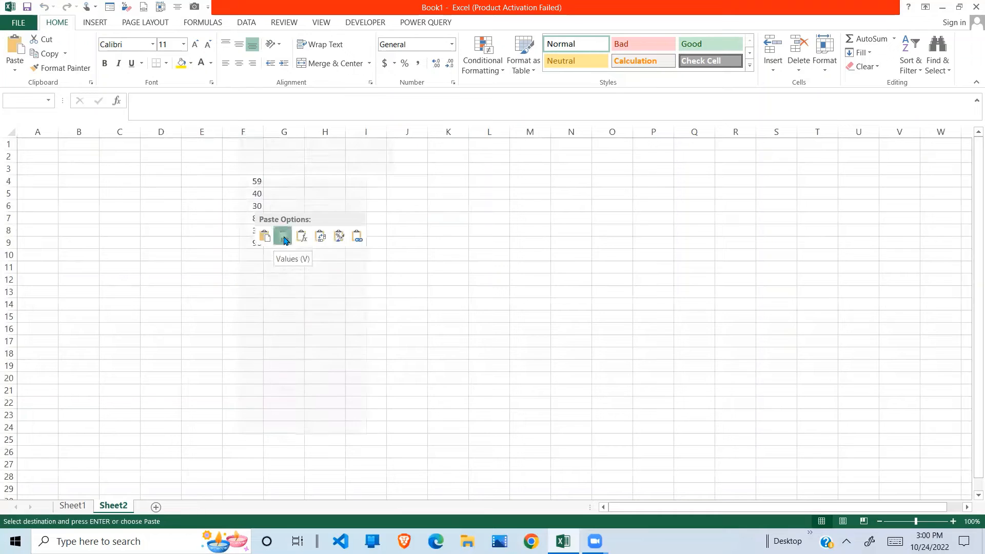
{"action": "left_click", "coordinate": [281, 236]}
{"action": "left_click", "coordinate": [339, 221]}
{"action": "left_click", "coordinate": [256, 240]}
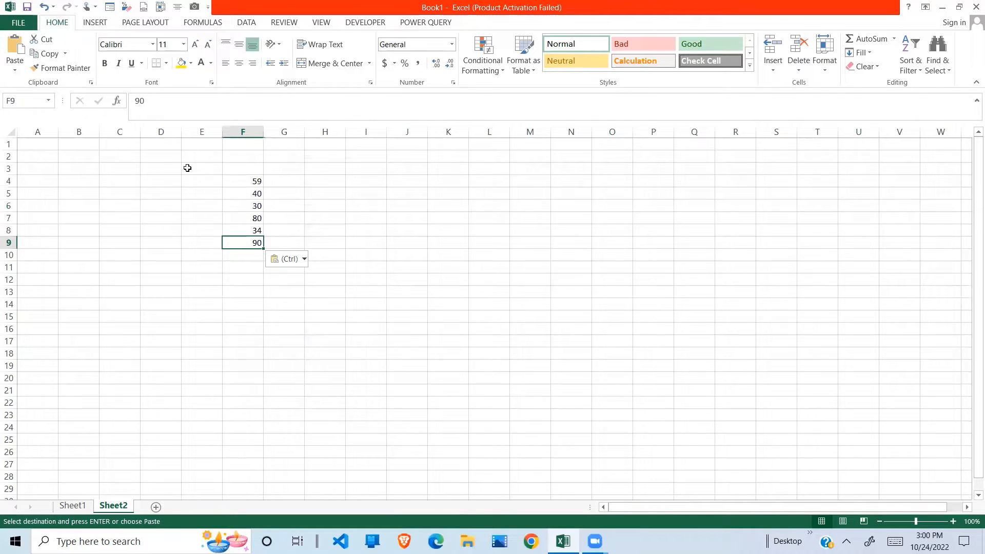
- Delete the empty columns C and D on Sheet2
{"action": "left_click_drag", "start_coordinate": [122, 140], "coordinate": [179, 134]}
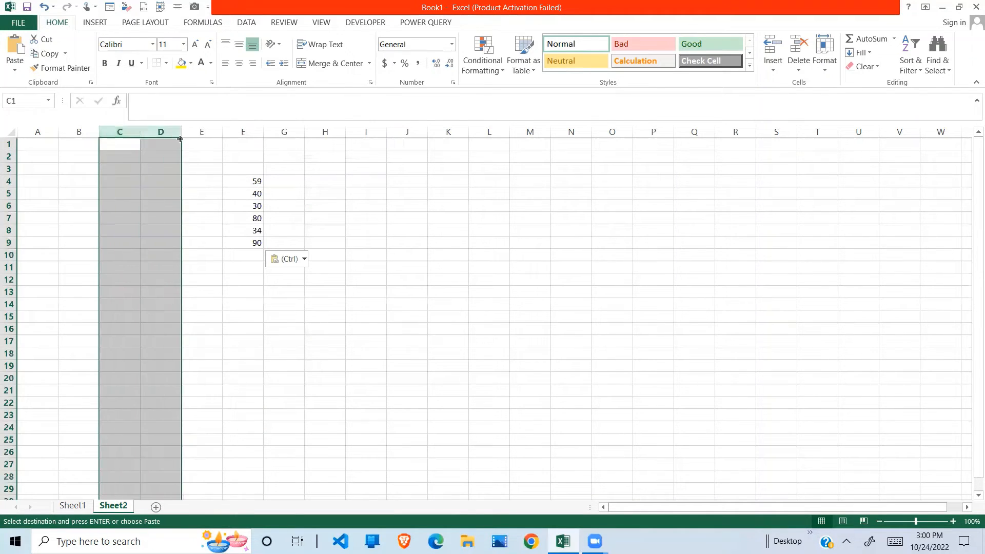
{"action": "right_click", "coordinate": [157, 135]}
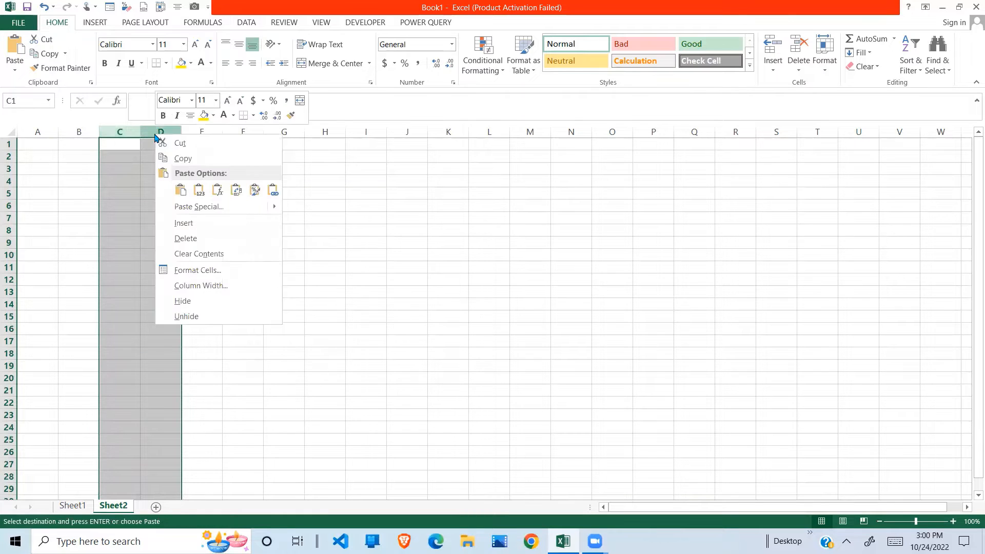
{"action": "left_click", "coordinate": [191, 237]}
{"action": "left_click", "coordinate": [174, 306]}
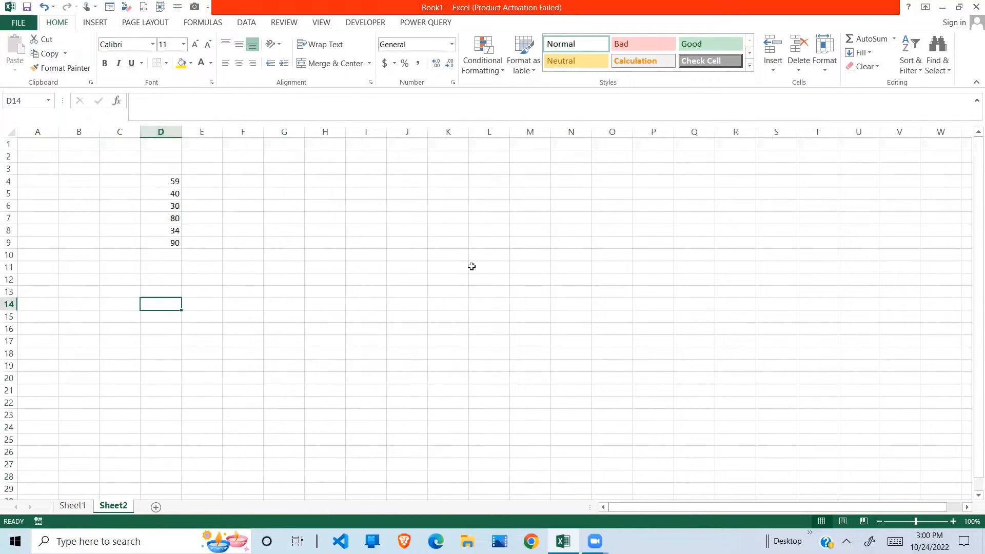
- Enlarge the Sheet2 view to about 200% and delete empty column B twice to shift the numbers into column B
{"action": "left_click_drag", "start_coordinate": [916, 526], "coordinate": [927, 524]}
{"action": "left_click", "coordinate": [497, 390]}
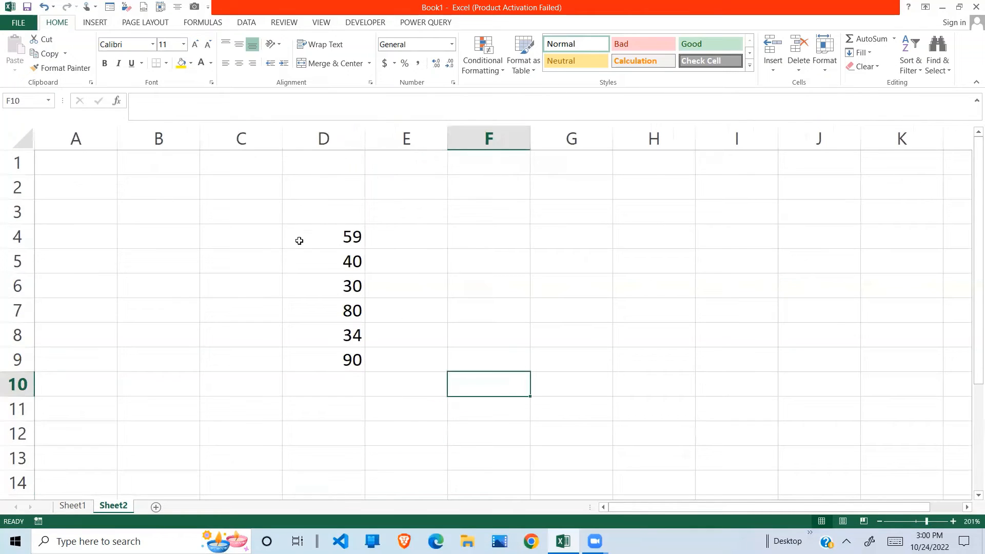
{"action": "left_click", "coordinate": [184, 139]}
{"action": "right_click", "coordinate": [177, 137]}
{"action": "left_click", "coordinate": [212, 252]}
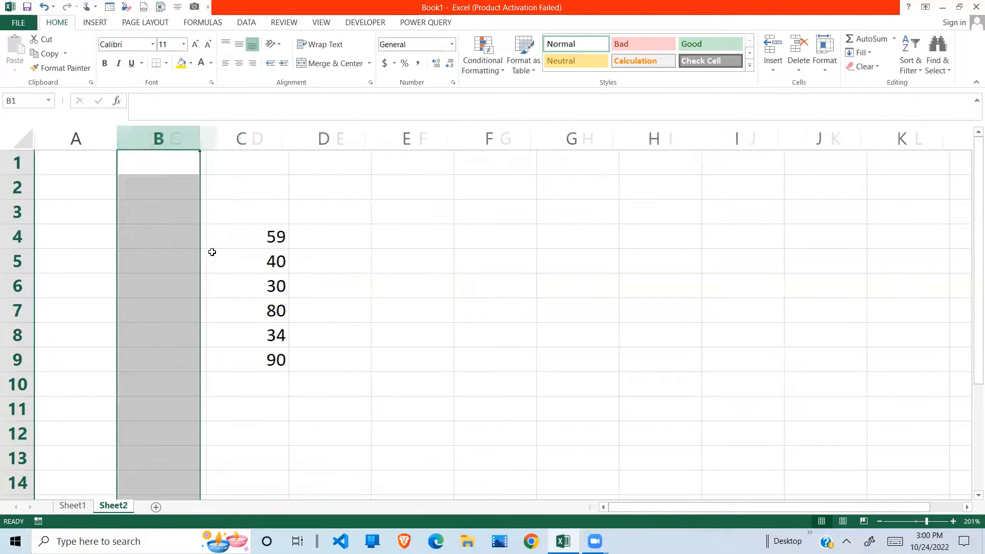
{"action": "left_click", "coordinate": [176, 260]}
{"action": "left_click", "coordinate": [180, 134]}
{"action": "right_click", "coordinate": [182, 136]}
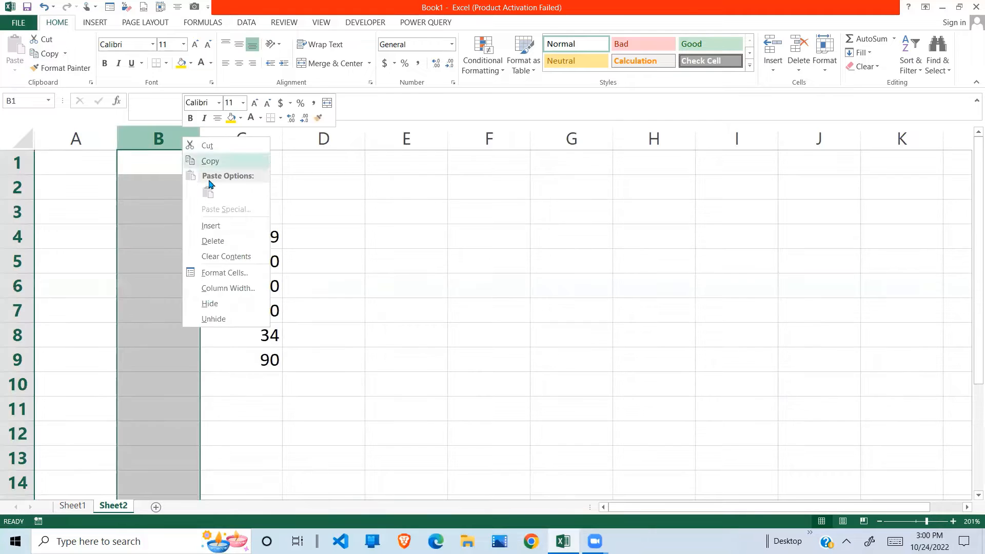
{"action": "left_click", "coordinate": [222, 241]}
{"action": "left_click", "coordinate": [314, 244]}
{"action": "left_click", "coordinate": [264, 259]}
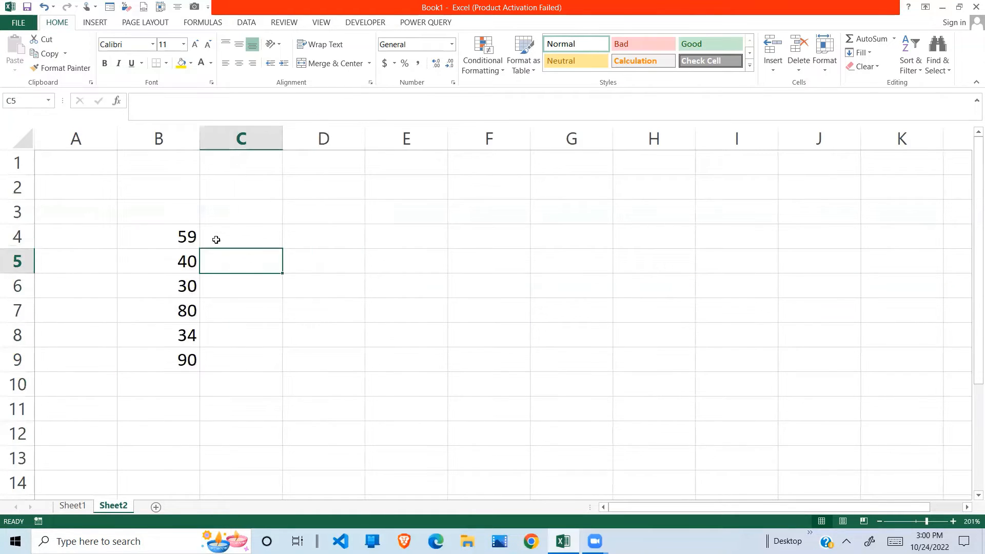
- Check in the ribbon customization options that the Developer tab is enabled, and accept the settings
{"action": "left_click", "coordinate": [216, 240]}
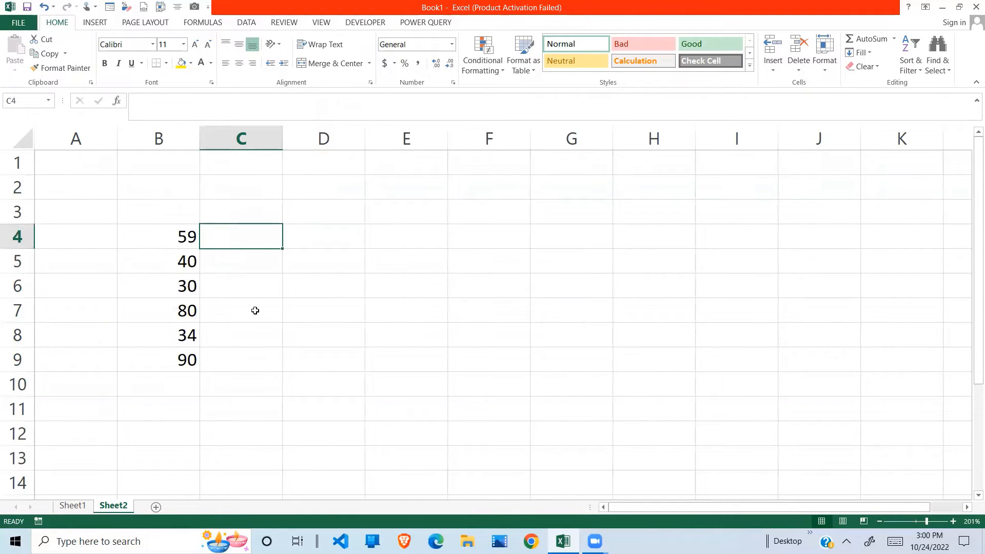
{"action": "left_click", "coordinate": [270, 182]}
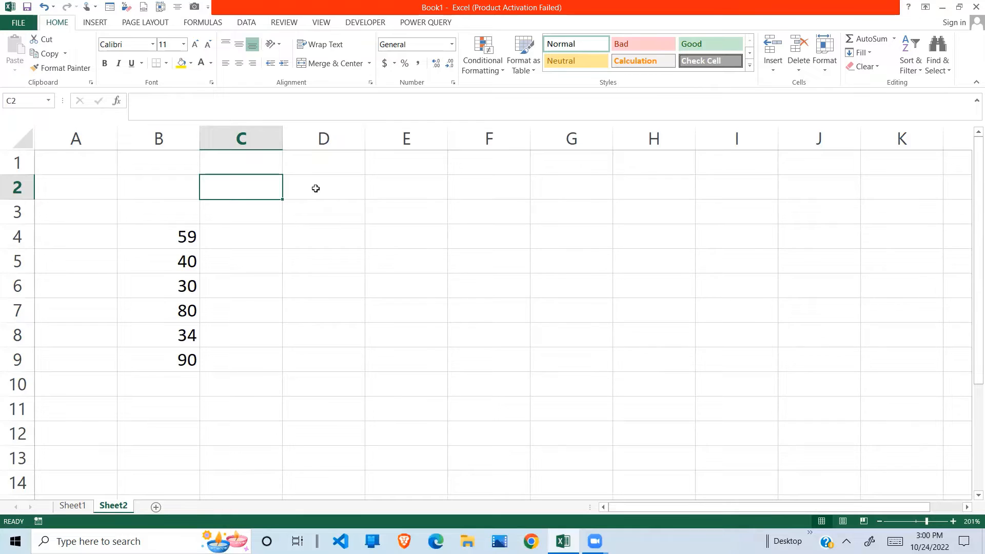
{"action": "left_click", "coordinate": [365, 24]}
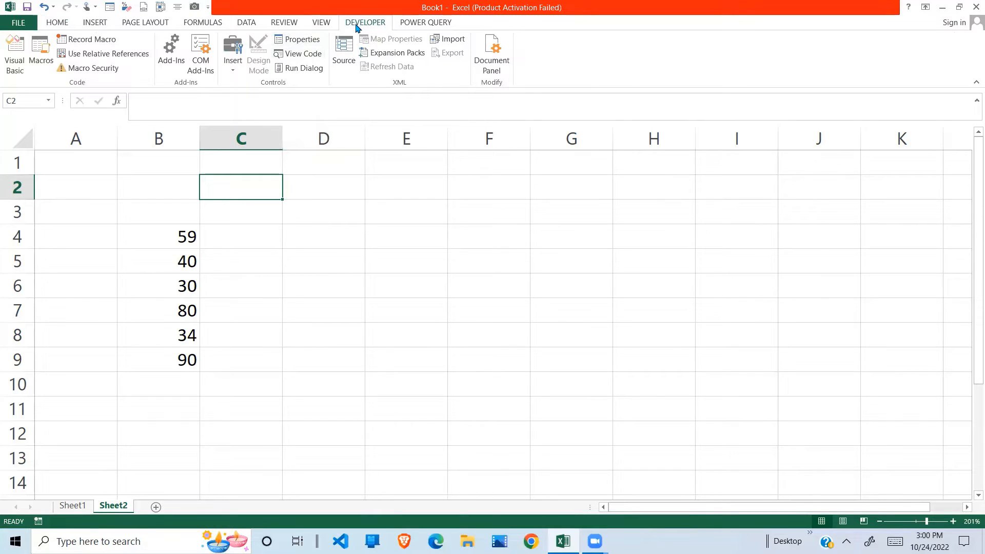
{"action": "right_click", "coordinate": [363, 25]}
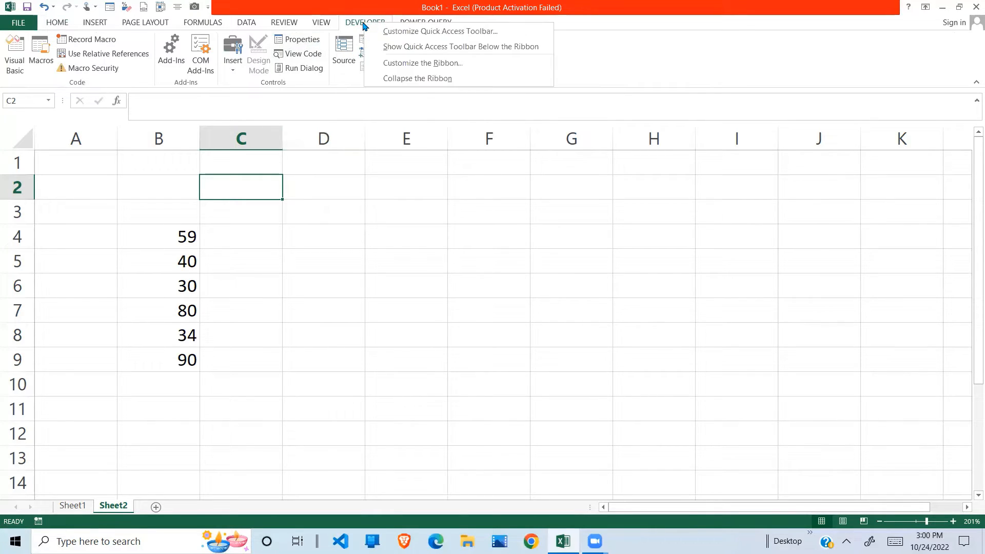
{"action": "left_click", "coordinate": [444, 64]}
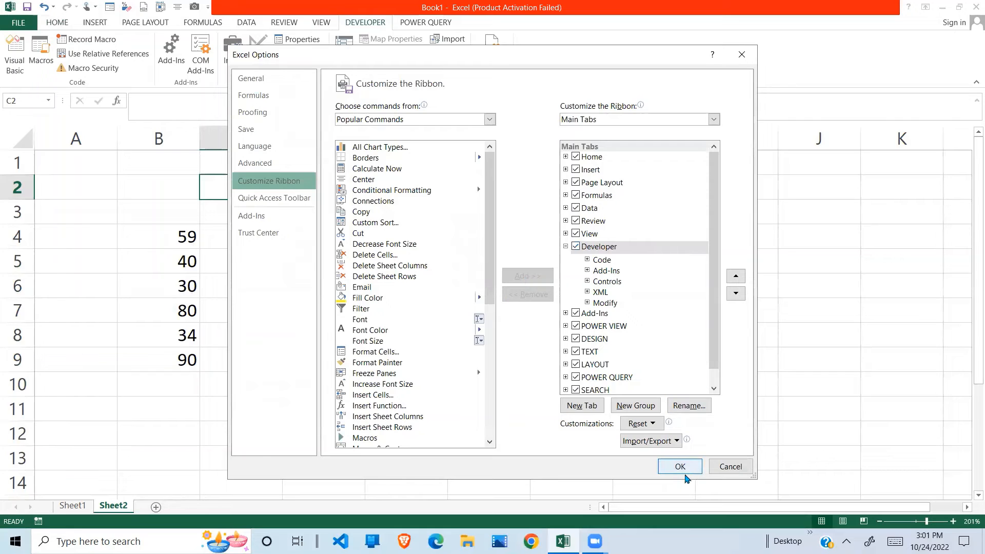
{"action": "left_click", "coordinate": [687, 470]}
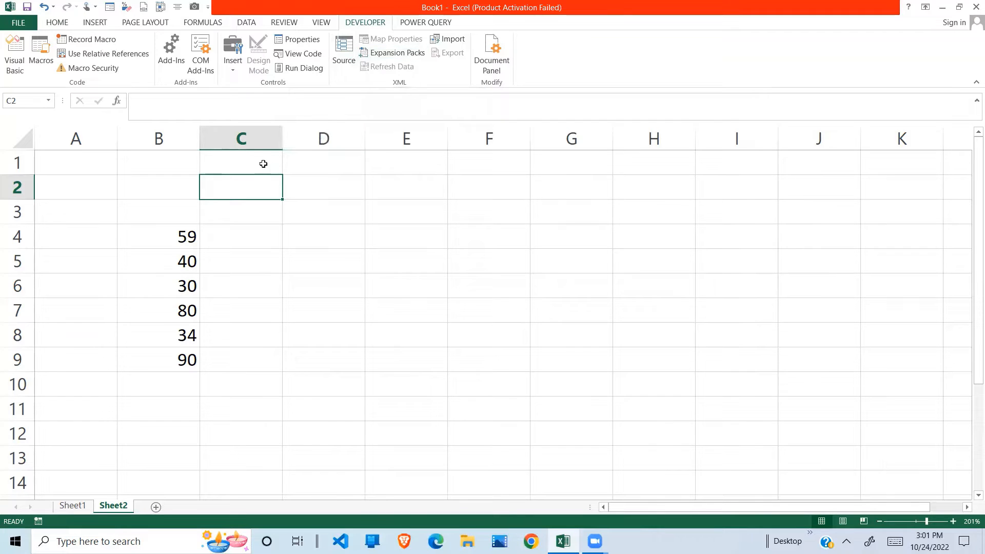
- Insert a form control checkbox over cell E2 on Sheet2, about as wide as column E
{"action": "left_click", "coordinate": [234, 72]}
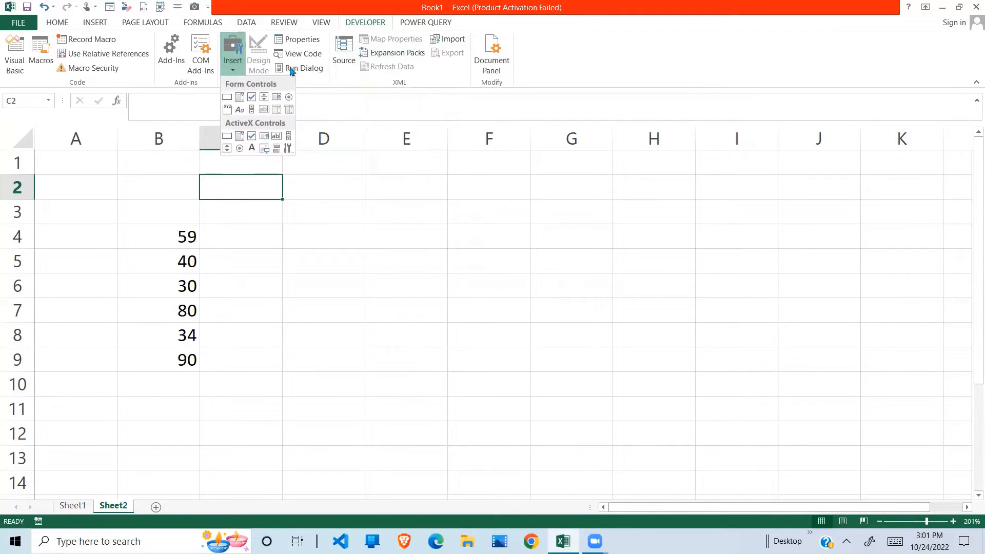
{"action": "left_click", "coordinate": [253, 97]}
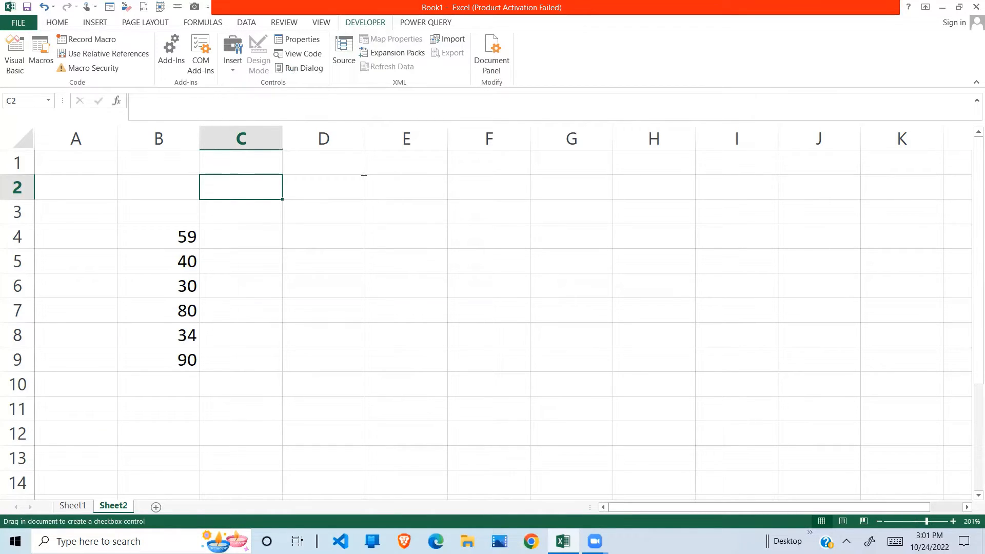
{"action": "left_click_drag", "start_coordinate": [364, 176], "coordinate": [446, 185]}
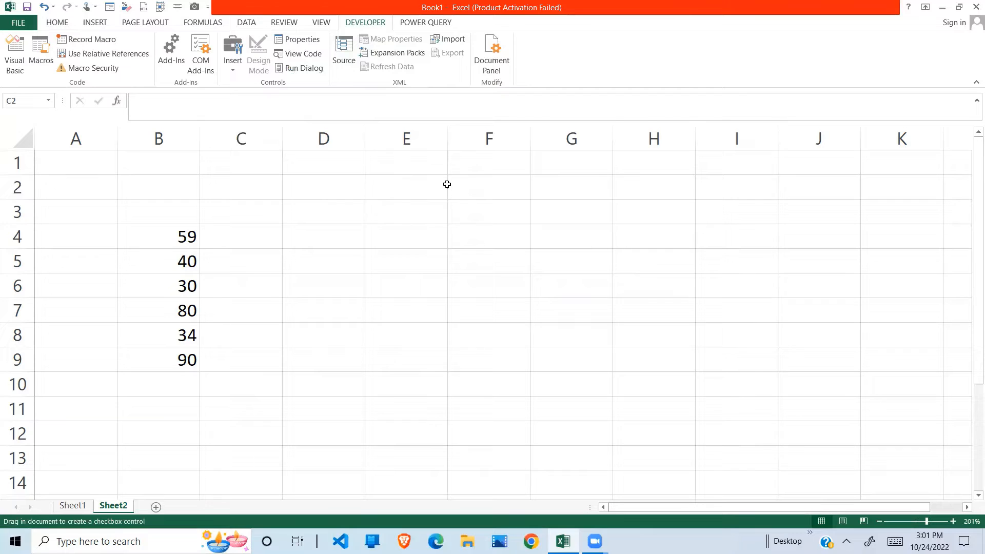
- Replace the new checkbox's caption with "On/Off"
{"action": "left_click", "coordinate": [392, 191]}
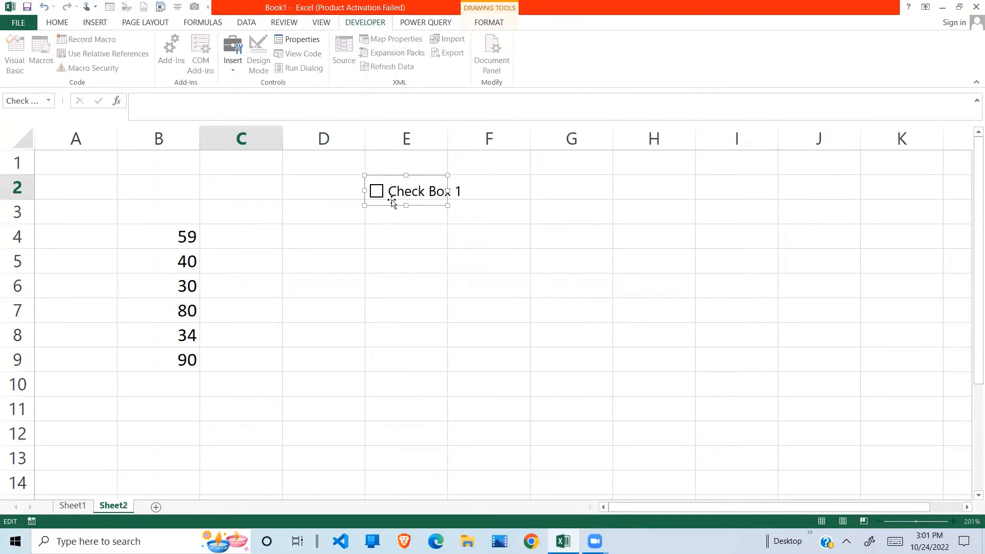
{"action": "key", "text": "Delete"}
{"action": "key", "text": "Delete"}
{"action": "key", "text": "Delete"}
{"action": "key", "text": "Delete"}
{"action": "key", "text": "Delete"}
{"action": "key", "text": "Delete"}
{"action": "key", "text": "Delete"}
{"action": "key", "text": "Delete"}
{"action": "key", "text": "Delete"}
{"action": "key", "text": "Delete"}
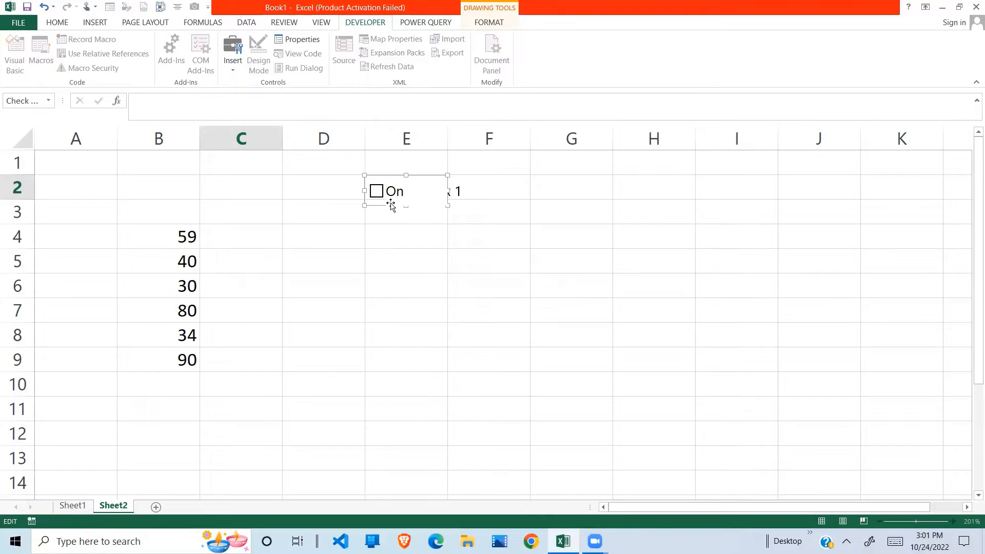
{"action": "type", "text": "On/off"}
{"action": "key", "text": "BackSpace"}
{"action": "type", "text": "O"}
{"action": "left_click", "coordinate": [396, 231]}
- Test the On/Off checkbox at E2 by checking and unchecking it
{"action": "left_click", "coordinate": [410, 195]}
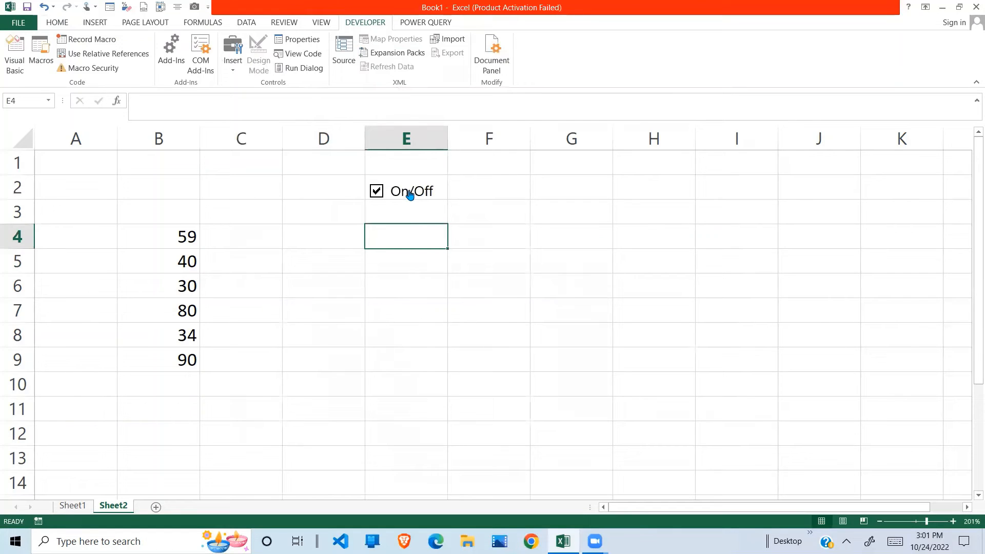
{"action": "left_click", "coordinate": [410, 194]}
{"action": "left_click", "coordinate": [425, 194]}
- Link the On/Off checkbox to cell C1 through its control formatting settings
{"action": "right_click", "coordinate": [426, 195]}
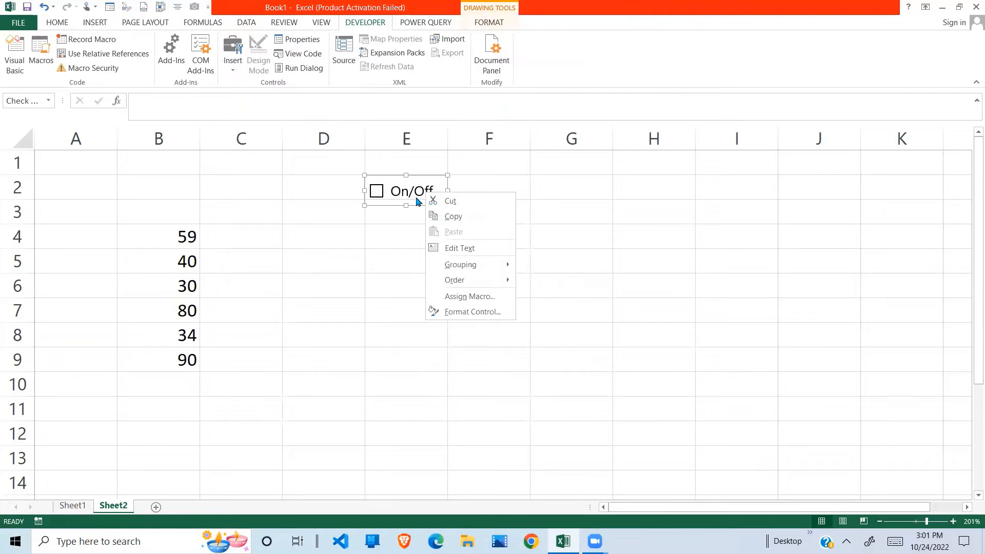
{"action": "left_click", "coordinate": [473, 314]}
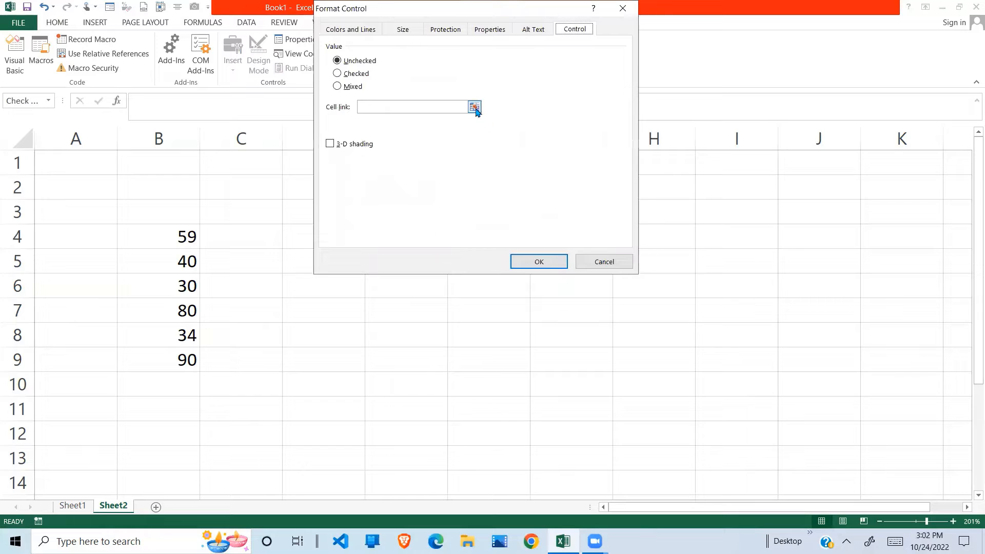
{"action": "left_click", "coordinate": [475, 109]}
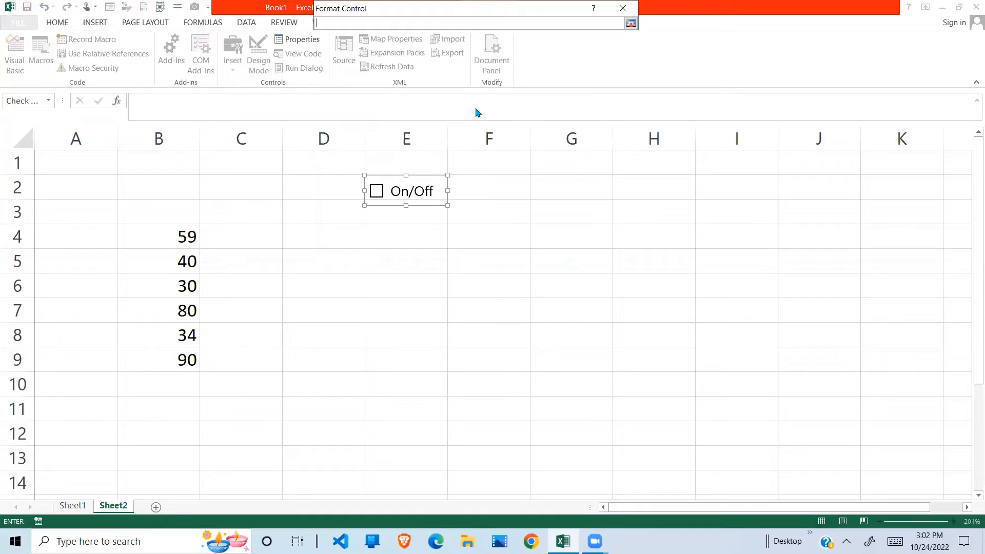
{"action": "left_click", "coordinate": [244, 161]}
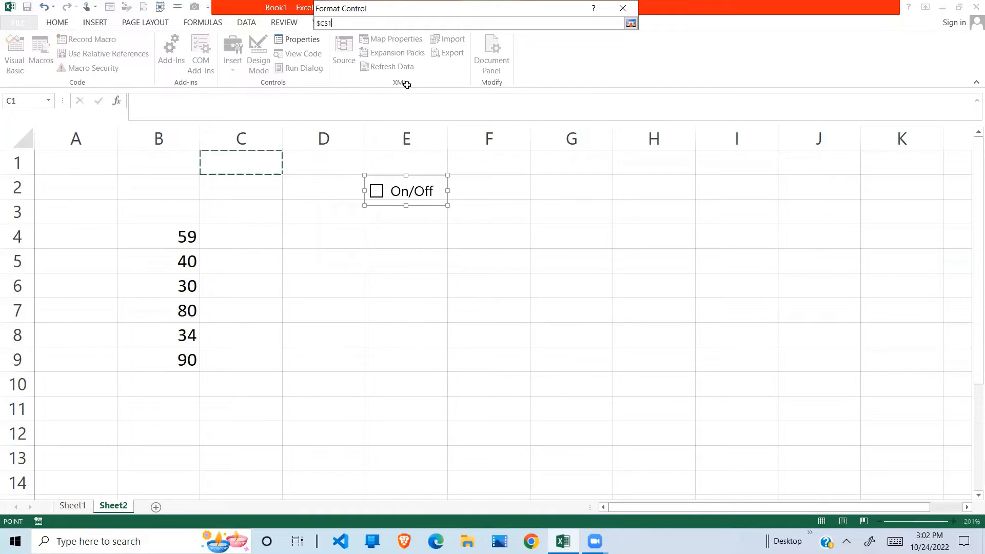
{"action": "left_click", "coordinate": [630, 23]}
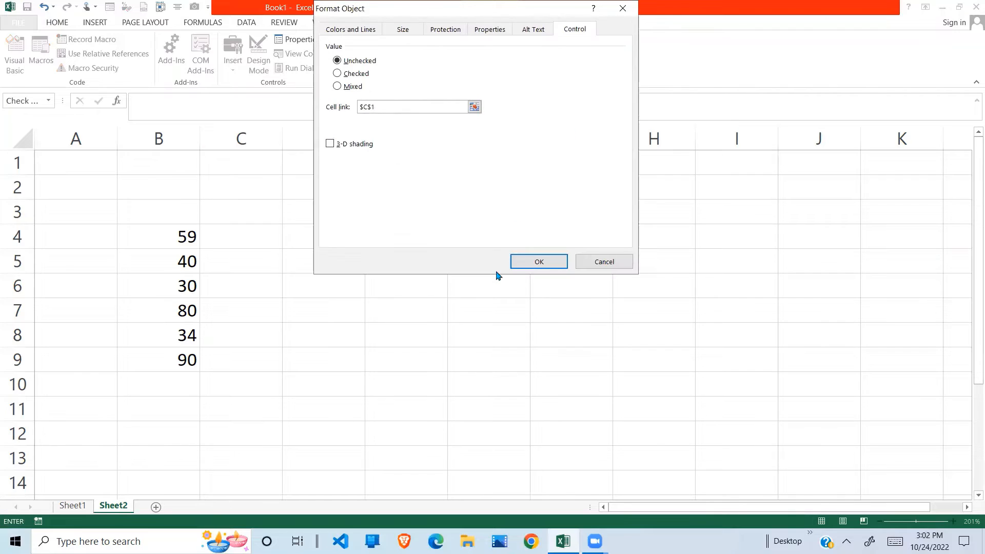
{"action": "left_click", "coordinate": [537, 265]}
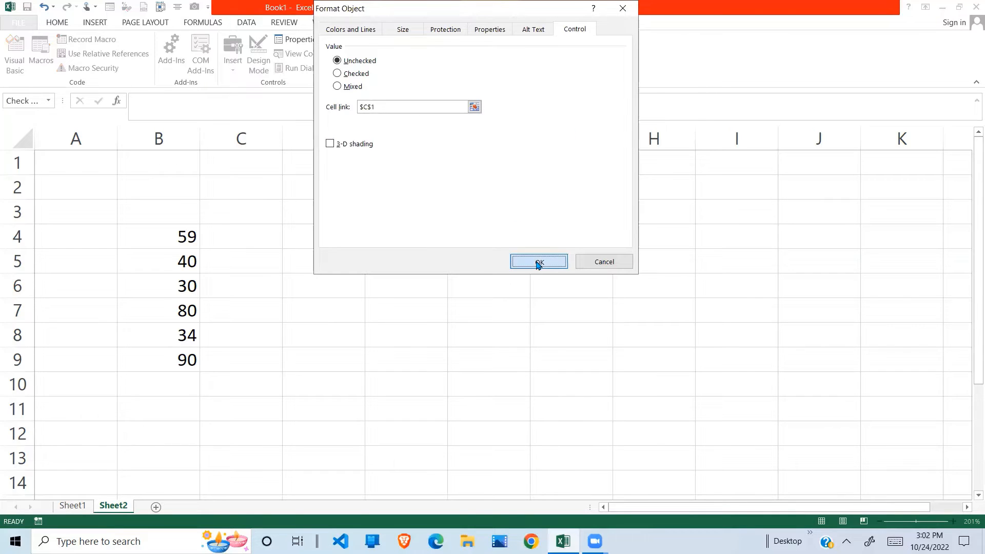
{"action": "left_click", "coordinate": [400, 292]}
{"action": "left_click", "coordinate": [414, 262]}
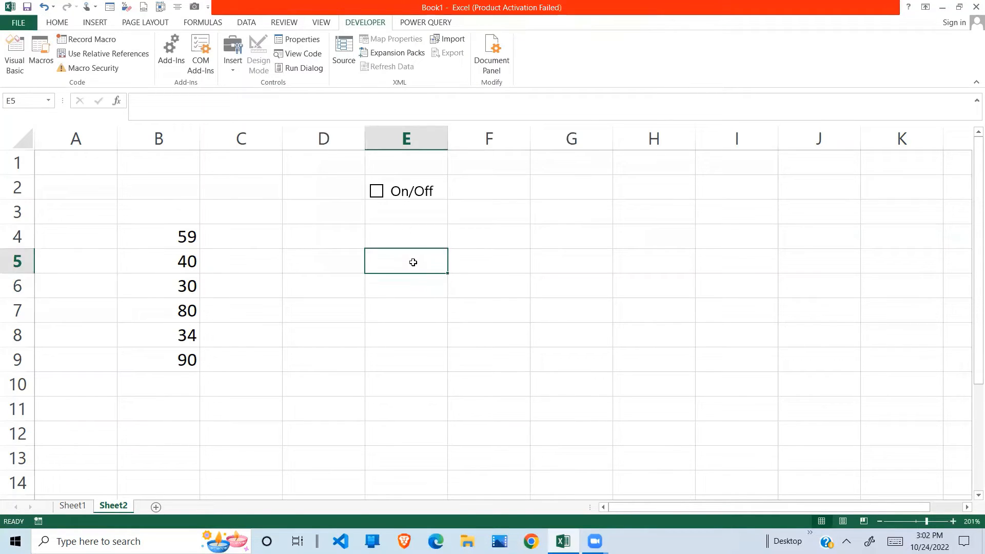
- Check and uncheck the On/Off checkbox to test how linked cell C1 responds
{"action": "left_click", "coordinate": [377, 191]}
{"action": "left_click", "coordinate": [249, 162]}
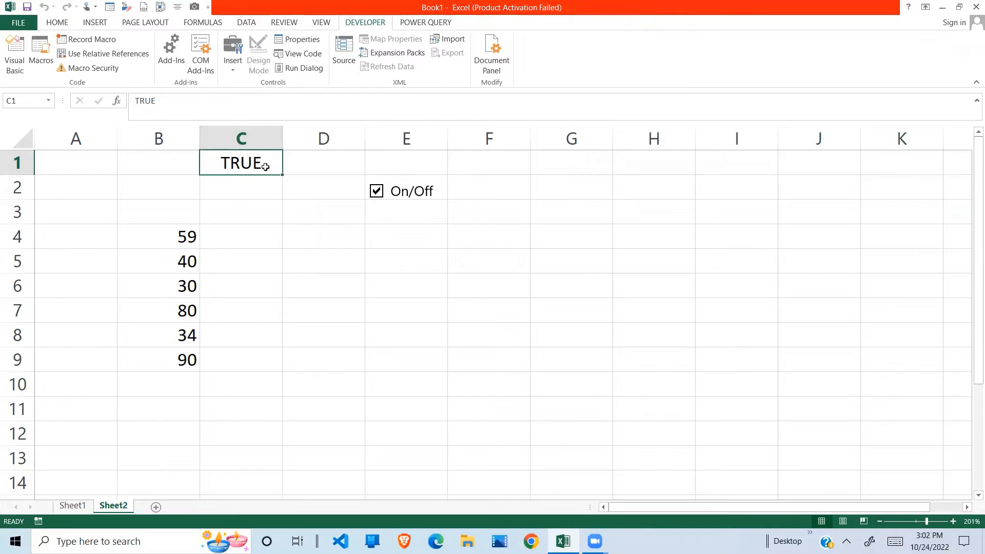
{"action": "left_click", "coordinate": [379, 193]}
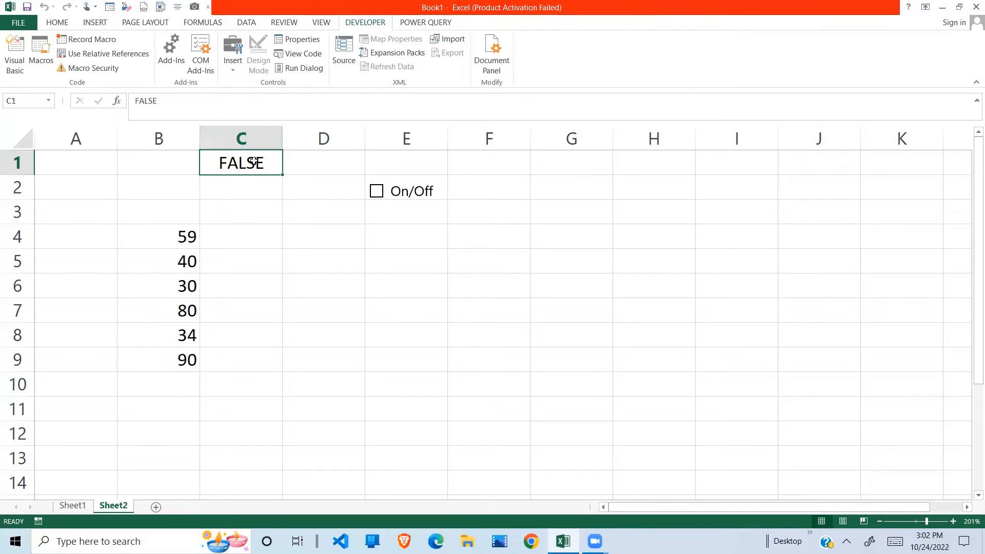
- Hide the linked value in cell C1 by applying a white font color to it
{"action": "left_click", "coordinate": [61, 23]}
{"action": "left_click", "coordinate": [202, 63]}
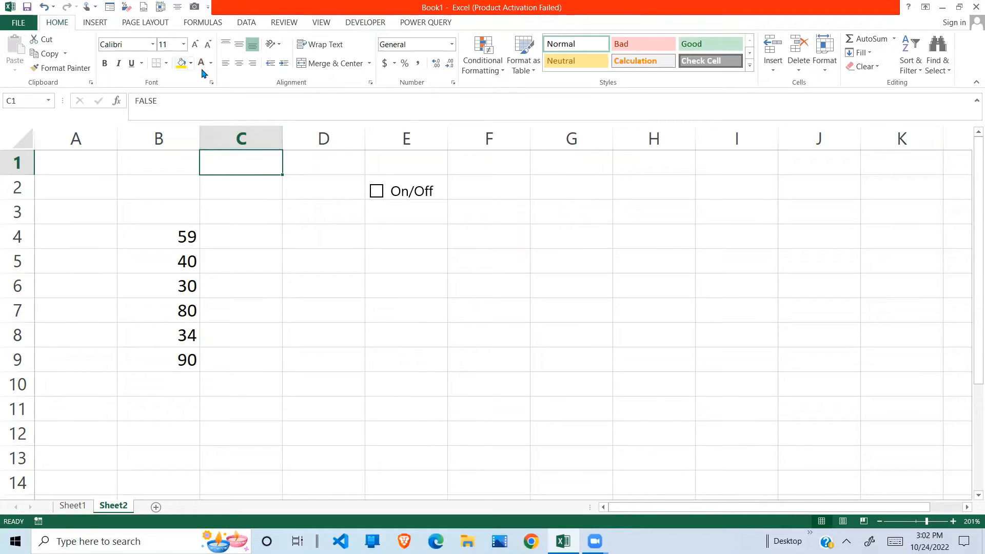
{"action": "left_click", "coordinate": [257, 212]}
{"action": "left_click", "coordinate": [236, 300]}
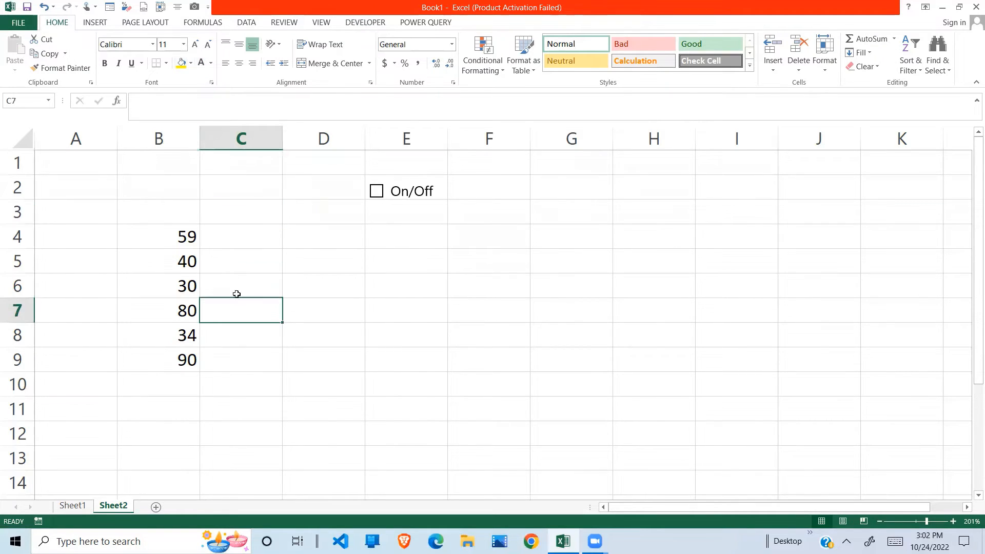
- Add a Greater Than 50 conditional formatting rule with Green Fill with Dark Green Text to B4:B9
{"action": "left_click_drag", "start_coordinate": [190, 239], "coordinate": [181, 360]}
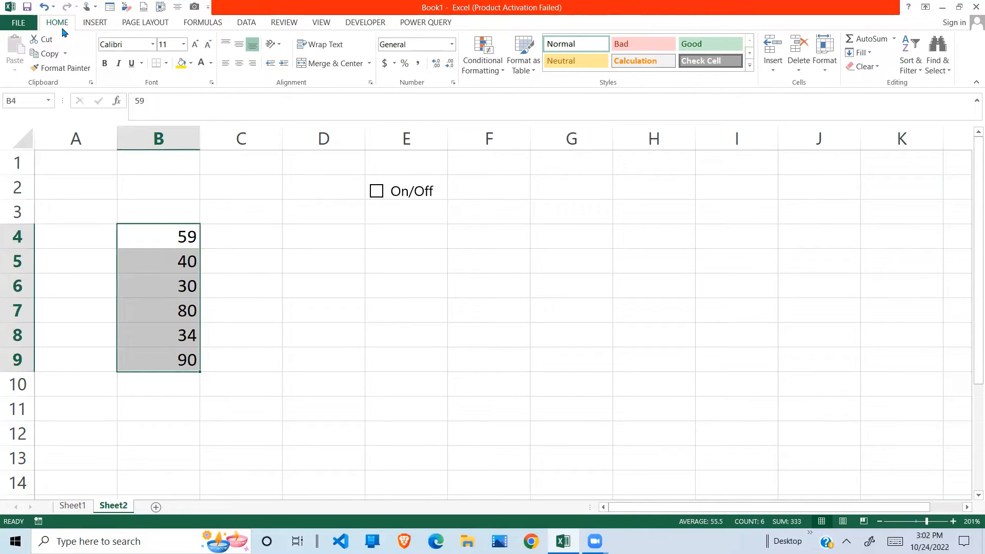
{"action": "left_click", "coordinate": [493, 73]}
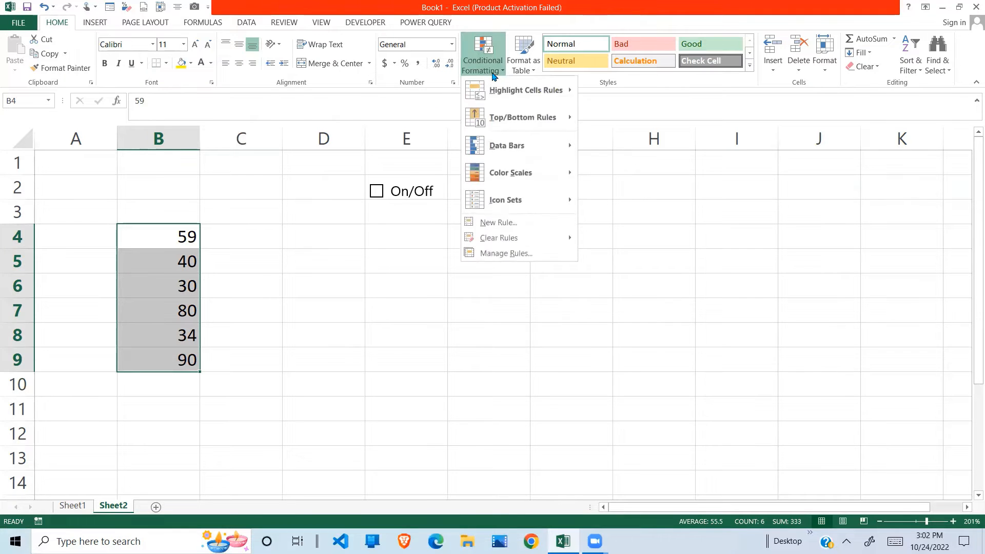
{"action": "mouse_move", "coordinate": [523, 92]}
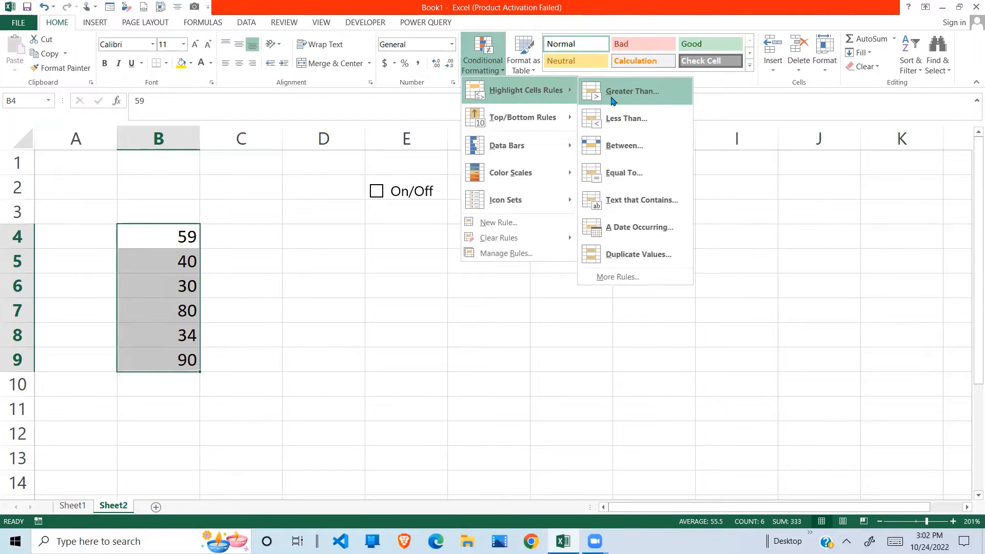
{"action": "left_click", "coordinate": [630, 98]}
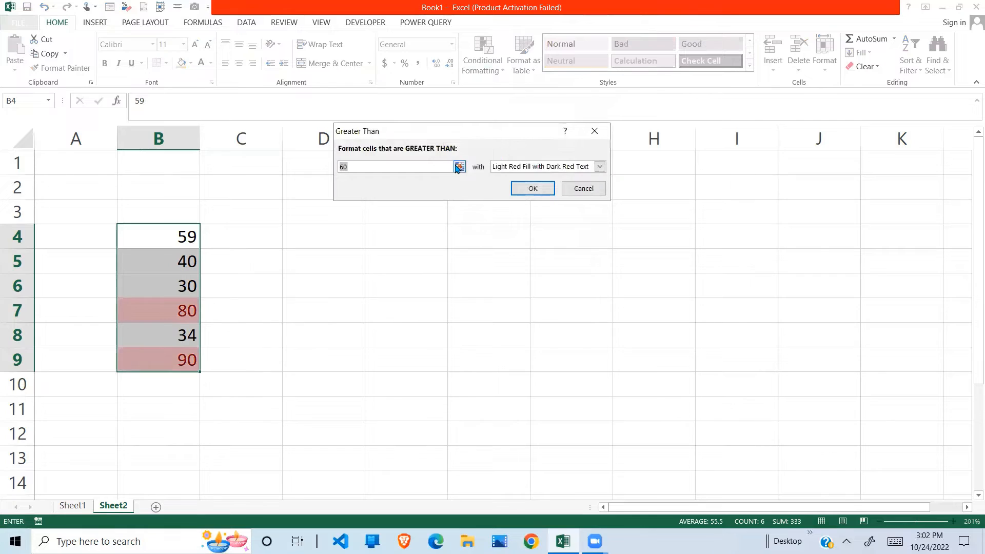
{"action": "left_click_drag", "start_coordinate": [386, 166], "coordinate": [334, 165]}
{"action": "type", "text": "50"}
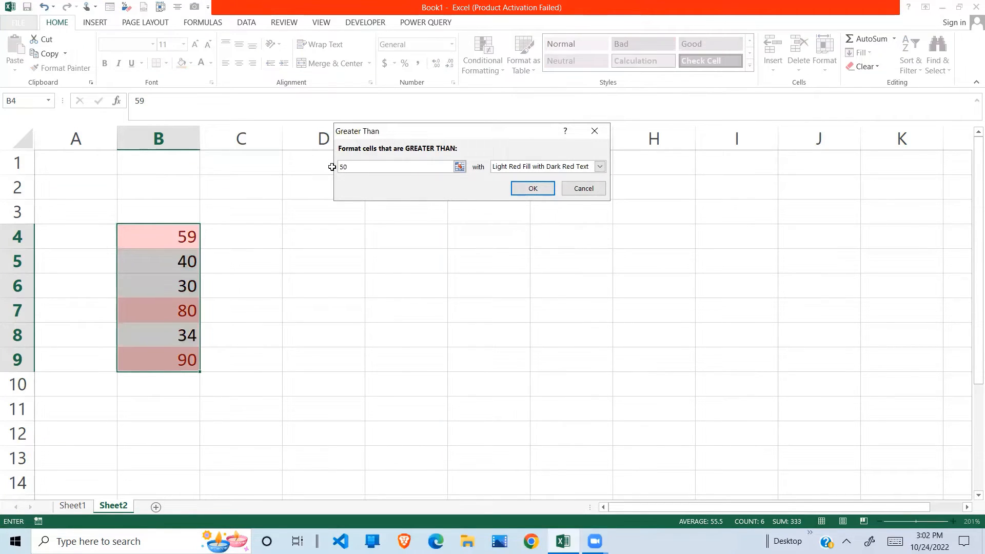
{"action": "left_click", "coordinate": [599, 166]}
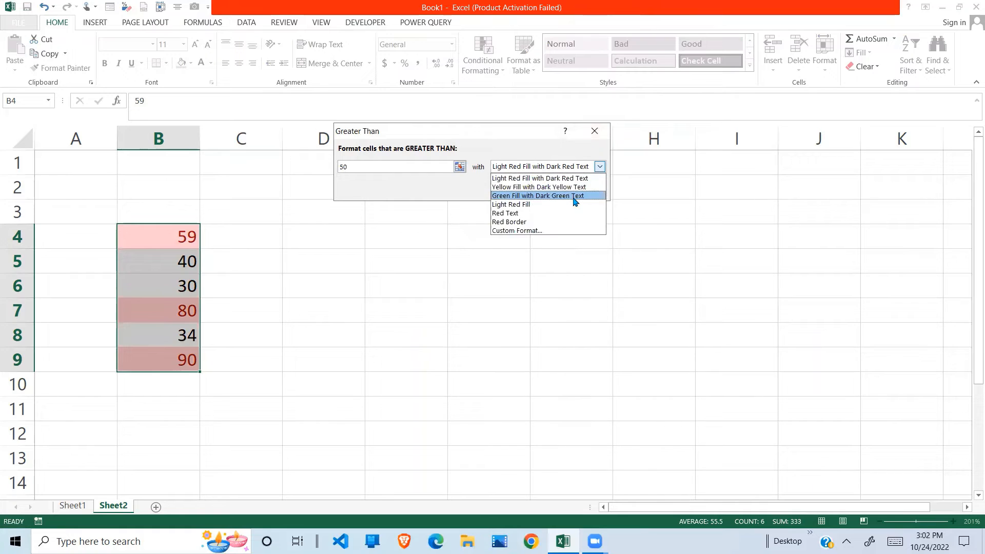
{"action": "left_click", "coordinate": [575, 196]}
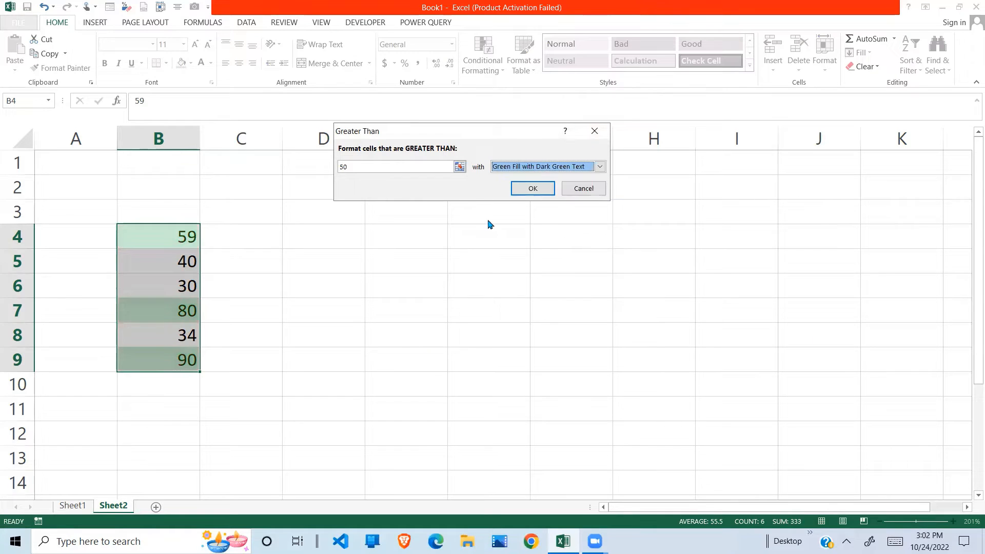
{"action": "left_click", "coordinate": [533, 189]}
{"action": "left_click", "coordinate": [211, 253]}
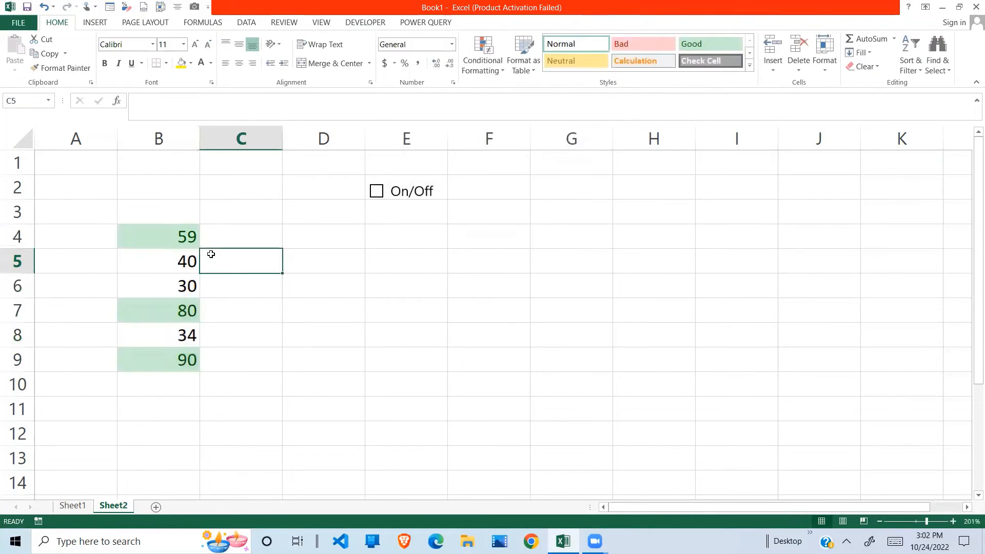
- Add a Less Than 60 conditional formatting rule with Light Red Fill with Dark Red Text to B4:B9
{"action": "left_click_drag", "start_coordinate": [163, 234], "coordinate": [176, 358]}
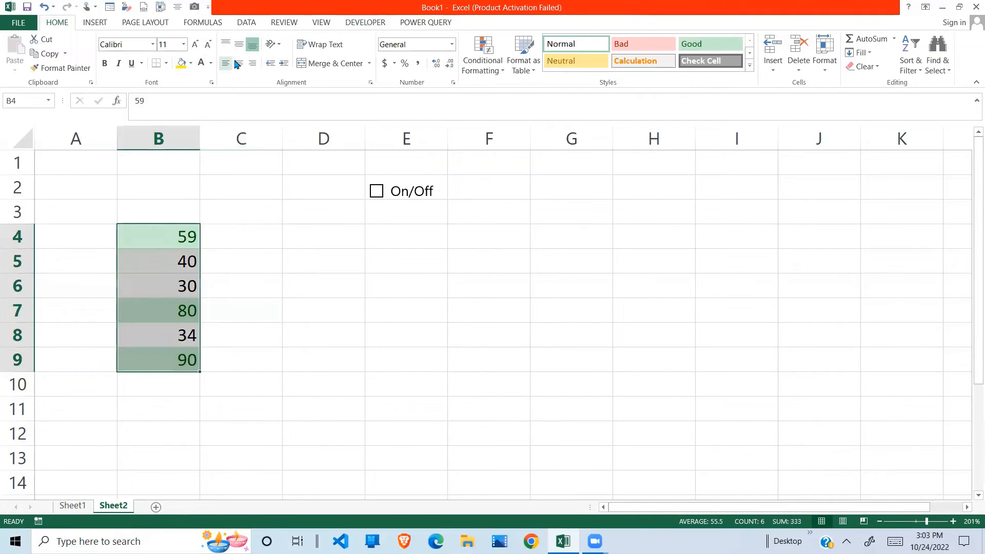
{"action": "left_click", "coordinate": [493, 66]}
{"action": "mouse_move", "coordinate": [507, 93]}
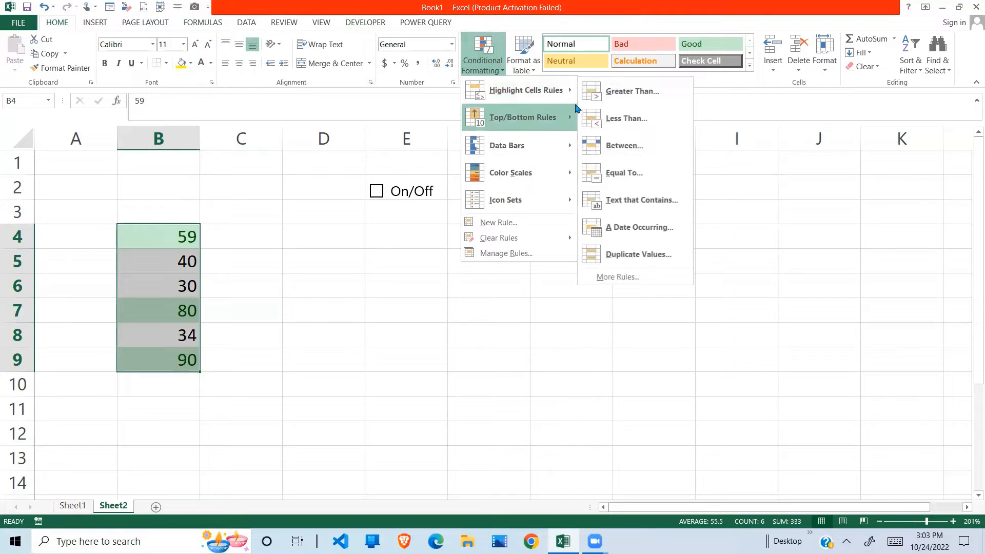
{"action": "left_click", "coordinate": [624, 119]}
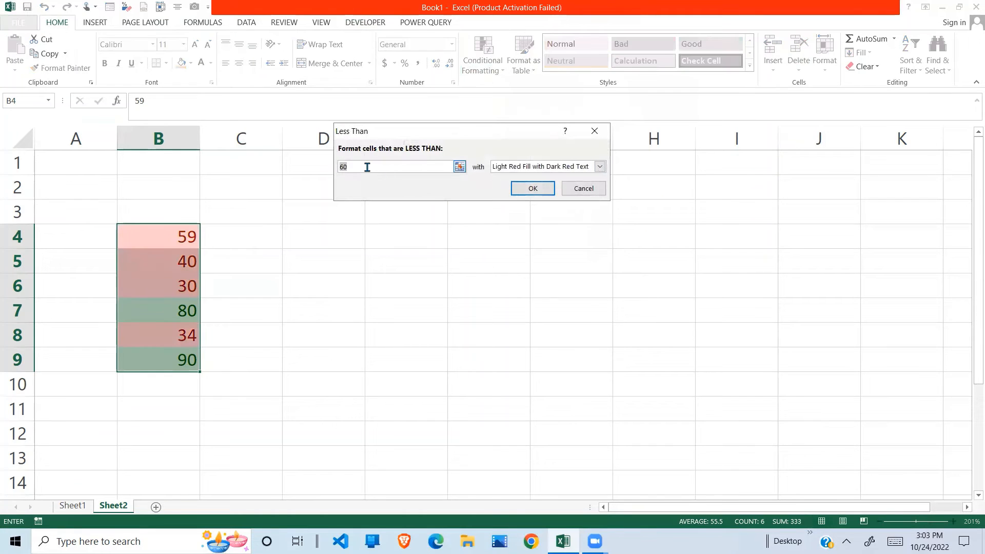
{"action": "key", "text": "BackSpace"}
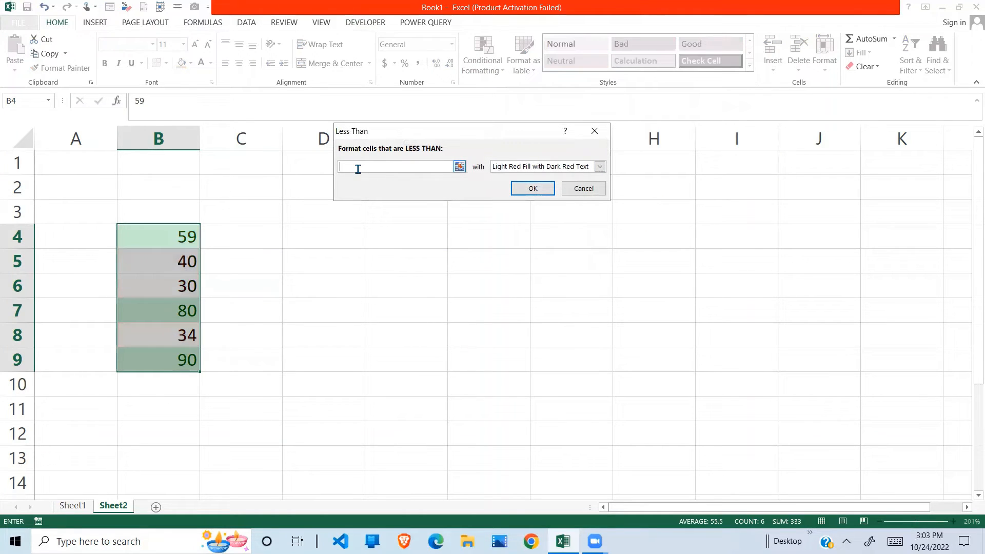
{"action": "type", "text": "0"}
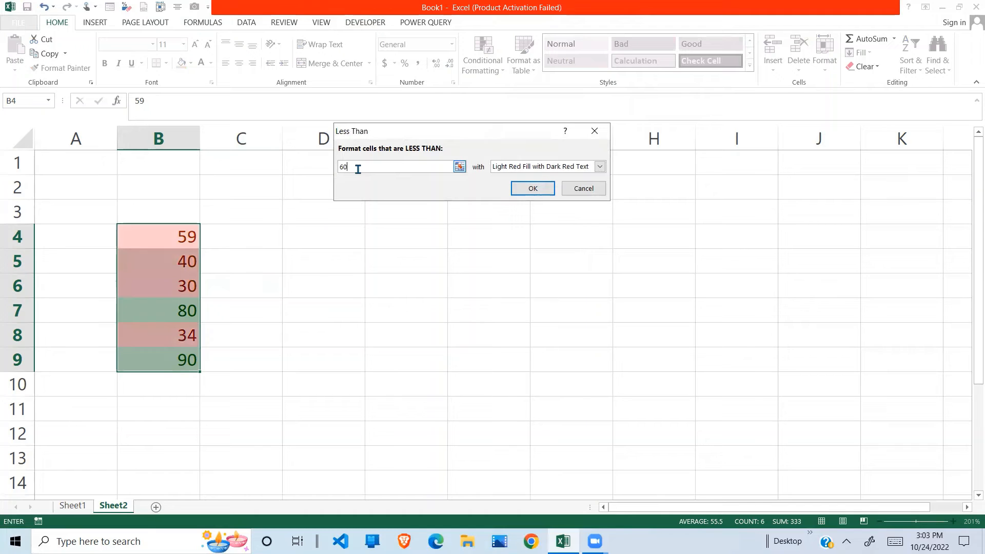
{"action": "left_click", "coordinate": [533, 189]}
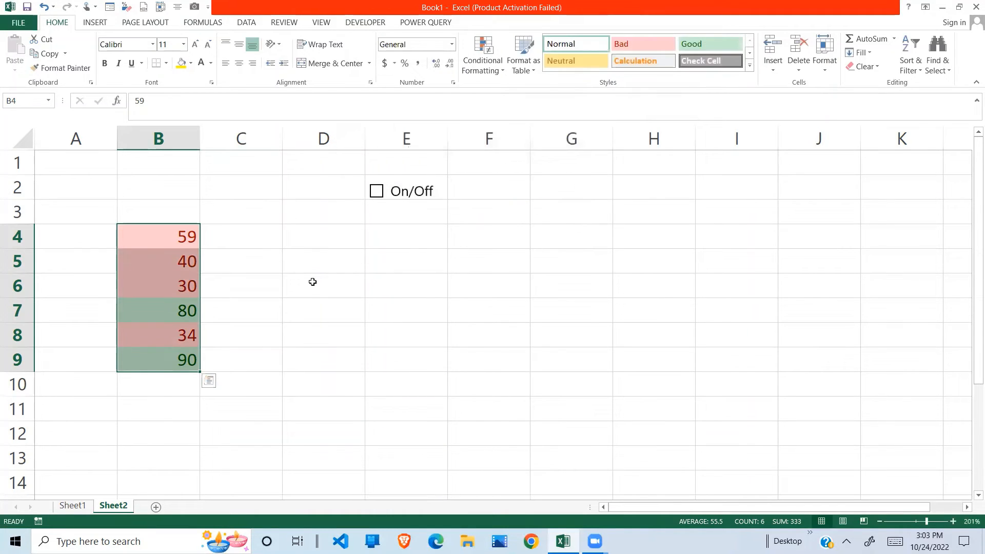
{"action": "mouse_move", "coordinate": [310, 284]}
{"action": "left_mouse_down"}
{"action": "mouse_move", "coordinate": [360, 230]}
{"action": "mouse_move", "coordinate": [297, 277]}
{"action": "left_mouse_up"}
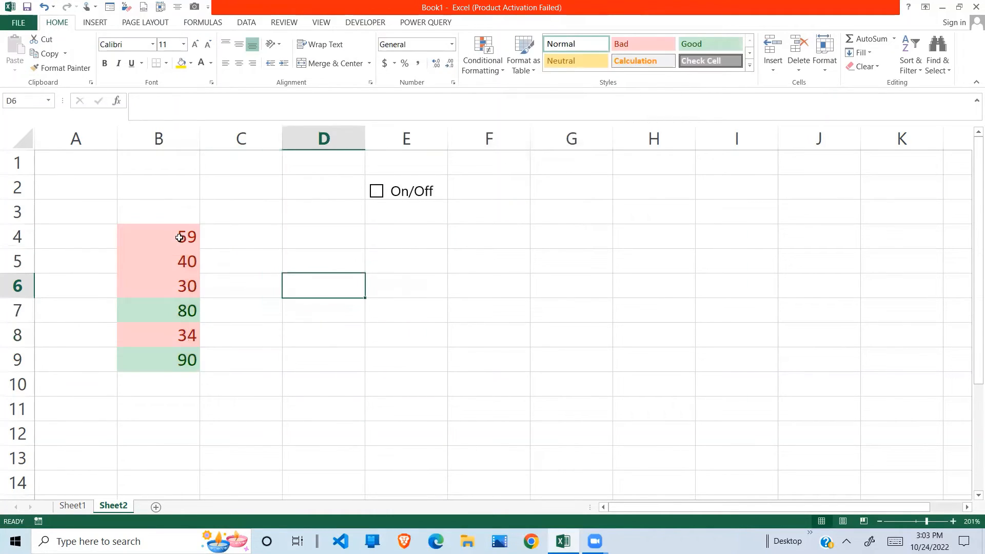
- Edit the less-than rule on B4:B9, lowering its threshold so that it excludes 59
{"action": "left_click_drag", "start_coordinate": [185, 235], "coordinate": [160, 354]}
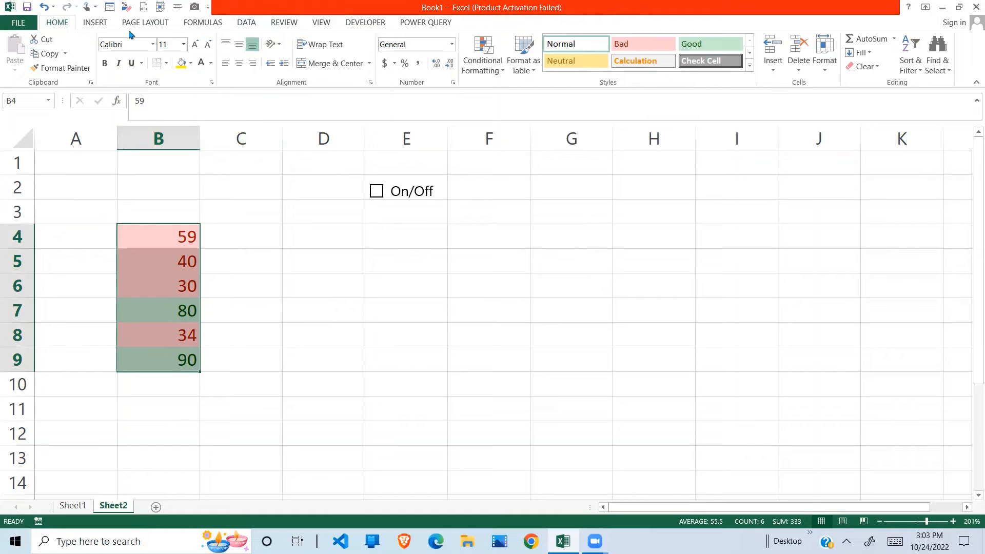
{"action": "left_click", "coordinate": [482, 59]}
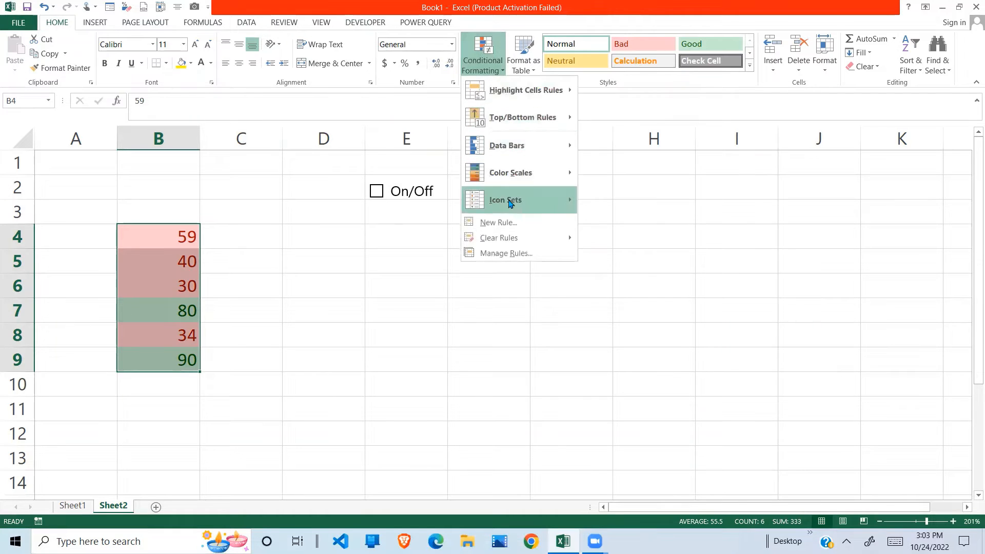
{"action": "left_click", "coordinate": [492, 255]}
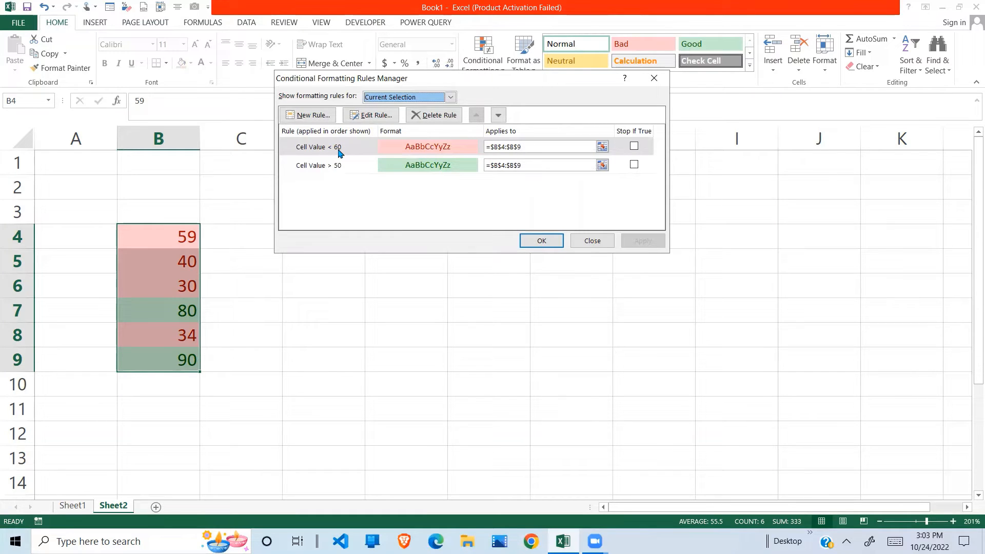
{"action": "left_click", "coordinate": [379, 116]}
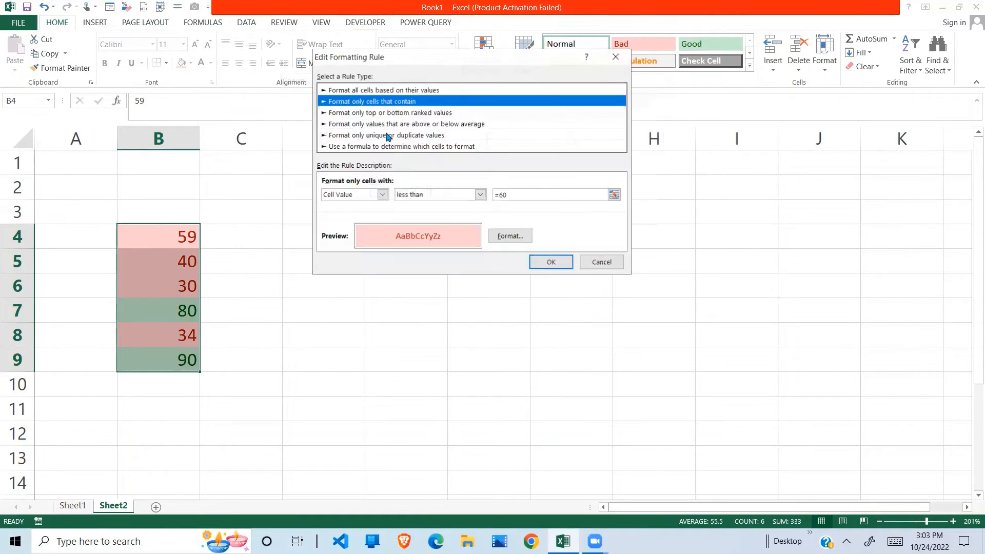
{"action": "left_click", "coordinate": [505, 195]}
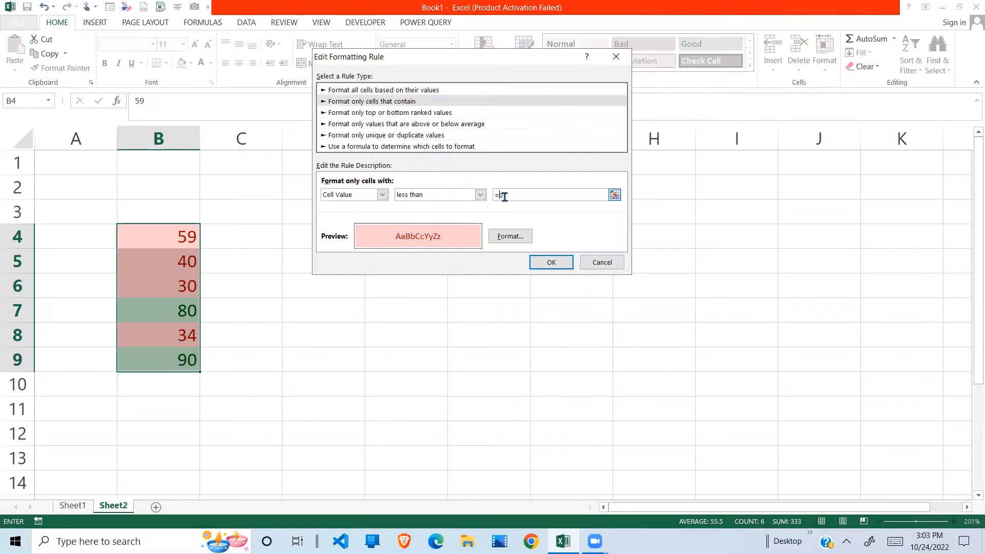
{"action": "left_click", "coordinate": [553, 262]}
{"action": "left_click", "coordinate": [546, 247]}
{"action": "left_click", "coordinate": [390, 309]}
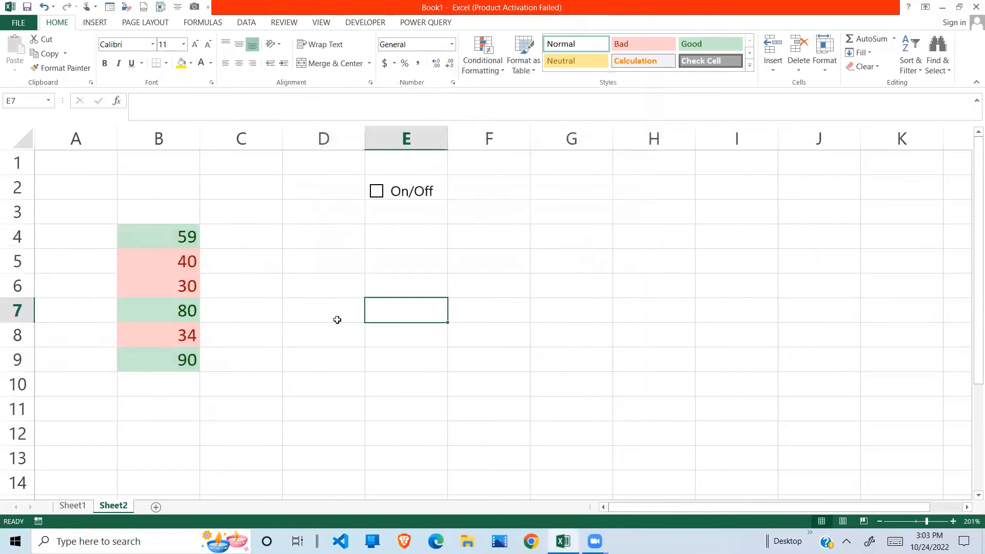
{"action": "left_click", "coordinate": [259, 315]}
- Select the values in B4:B9 and toggle the On/Off checkbox to check whether it affects their formatting
{"action": "left_click_drag", "start_coordinate": [193, 234], "coordinate": [178, 358]}
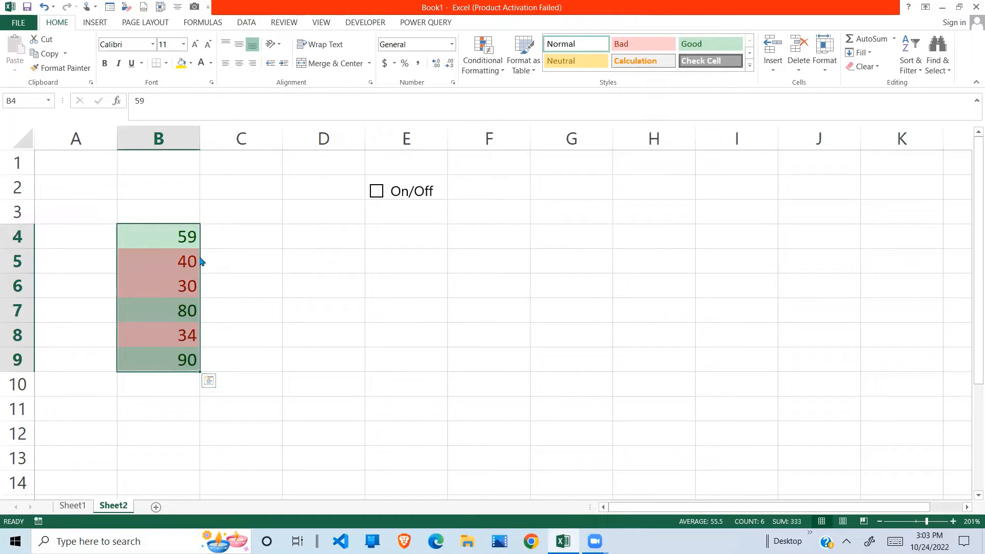
{"action": "left_click_drag", "start_coordinate": [182, 260], "coordinate": [160, 372]}
{"action": "left_click", "coordinate": [238, 327]}
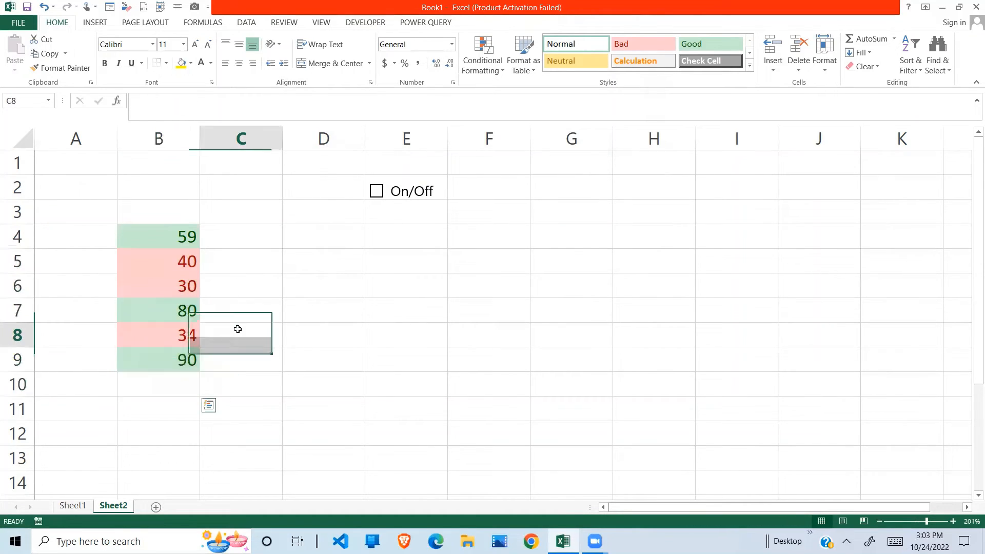
{"action": "left_click_drag", "start_coordinate": [160, 226], "coordinate": [173, 368]}
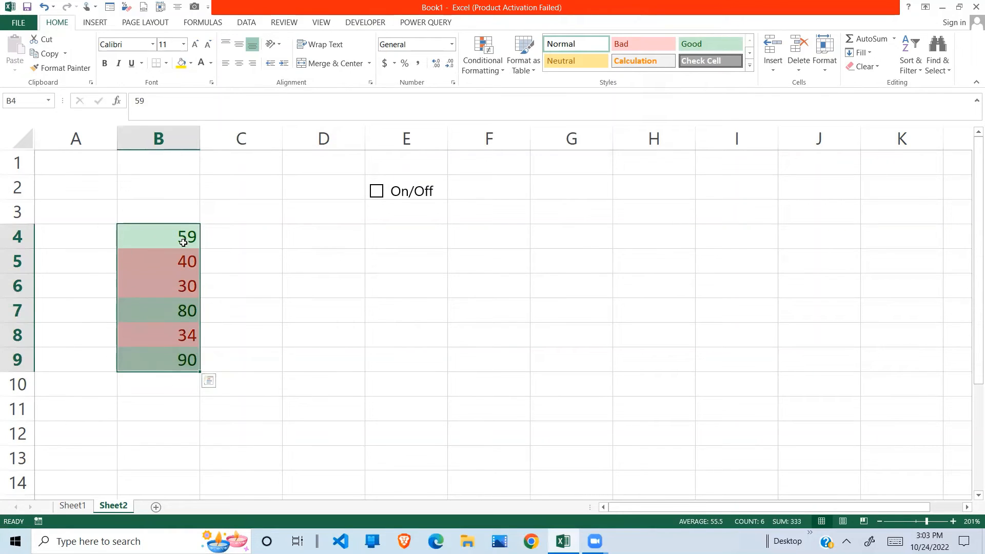
{"action": "left_click", "coordinate": [380, 194]}
{"action": "left_click", "coordinate": [310, 244]}
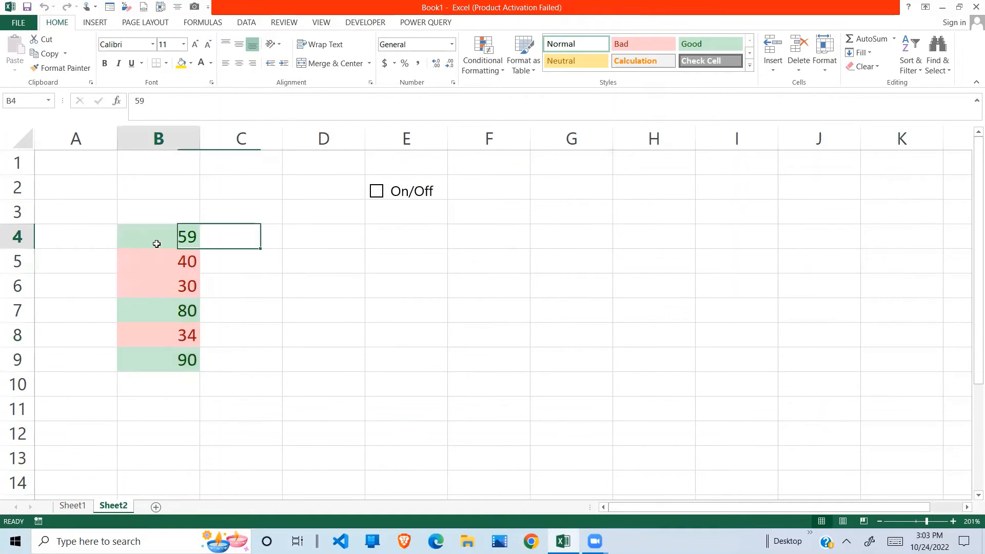
{"action": "left_click_drag", "start_coordinate": [154, 244], "coordinate": [154, 355]}
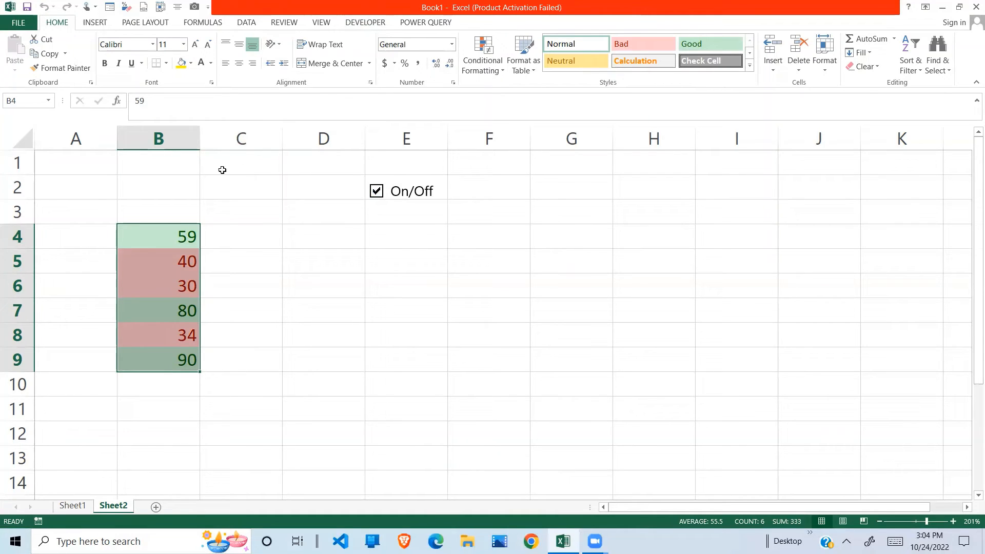
- Reveal the linked value in cell C1 by applying a black font color to it
{"action": "left_click", "coordinate": [244, 159]}
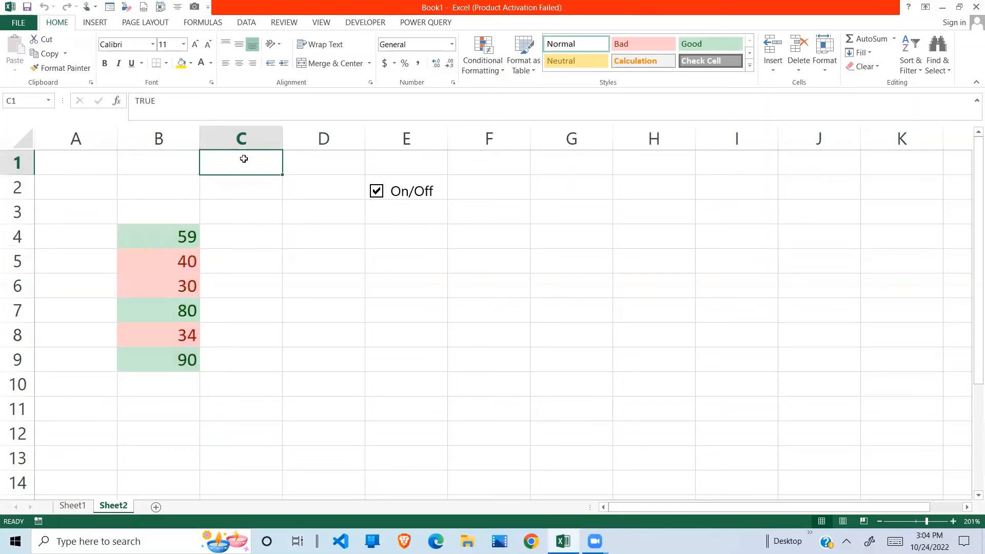
{"action": "left_click", "coordinate": [210, 63]}
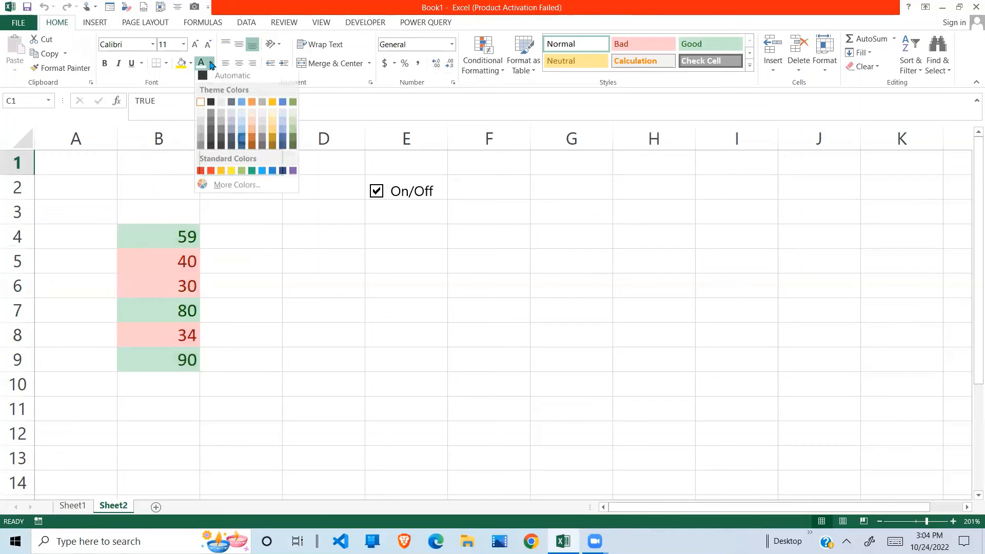
{"action": "left_click", "coordinate": [211, 106]}
{"action": "left_click", "coordinate": [268, 194]}
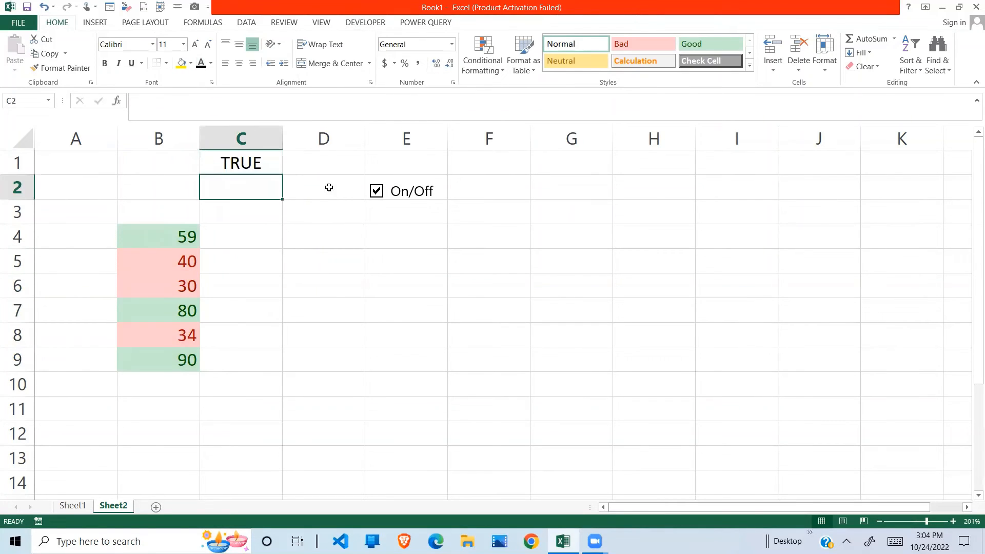
- Switch the On/Off checkbox off and on again to compare the linked value in C1 with the formatting of B4:B9
{"action": "left_click", "coordinate": [377, 194]}
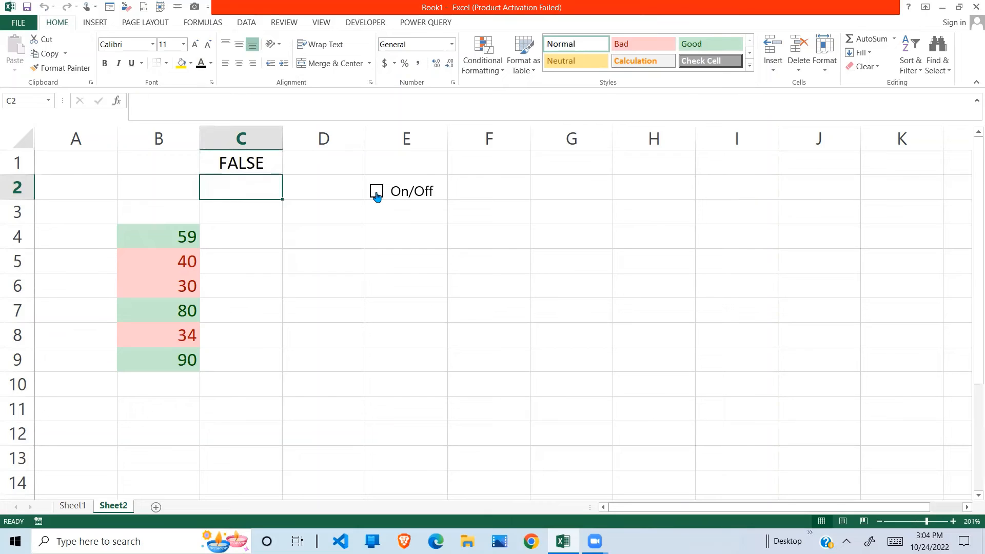
{"action": "left_click", "coordinate": [377, 194]}
{"action": "left_click", "coordinate": [246, 161]}
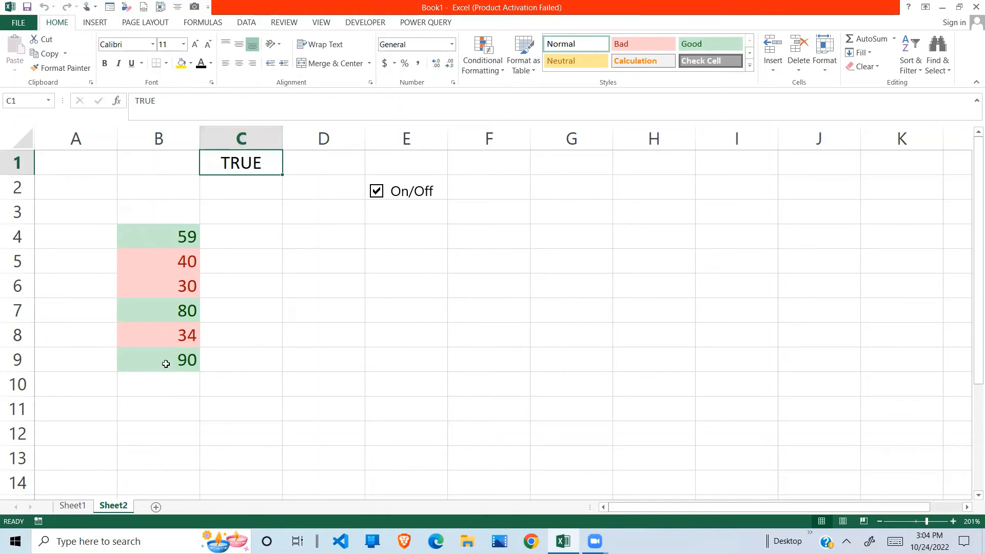
{"action": "left_click", "coordinate": [230, 328]}
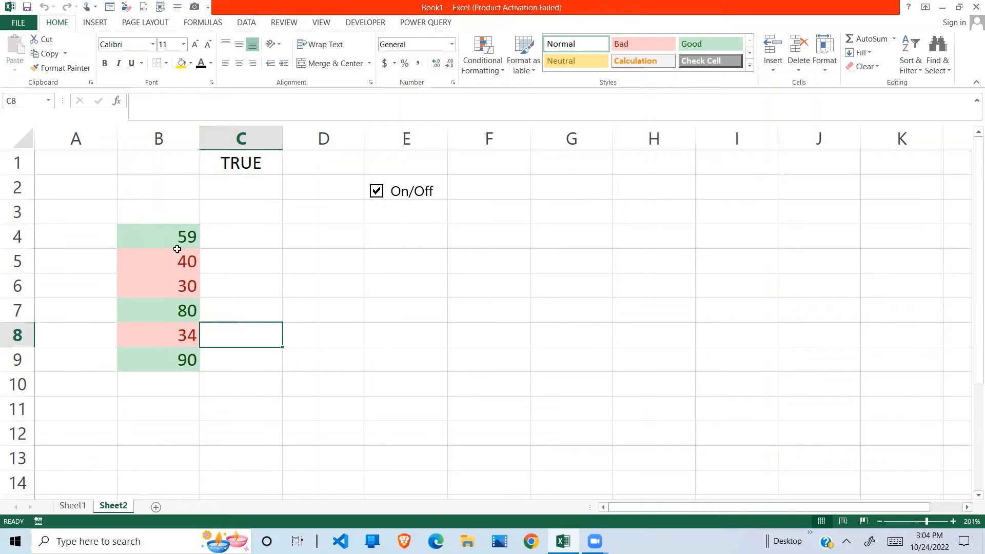
- Add a formula-based conditional formatting rule =$C$1=FALSE to B4:B9 with no format set
{"action": "left_click_drag", "start_coordinate": [165, 238], "coordinate": [179, 351]}
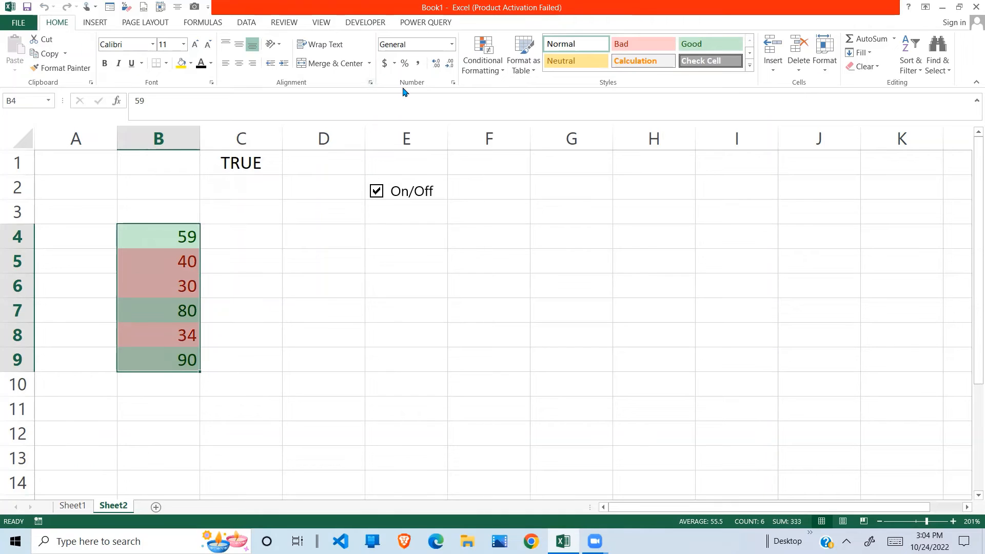
{"action": "left_click", "coordinate": [482, 56]}
{"action": "mouse_move", "coordinate": [516, 160]}
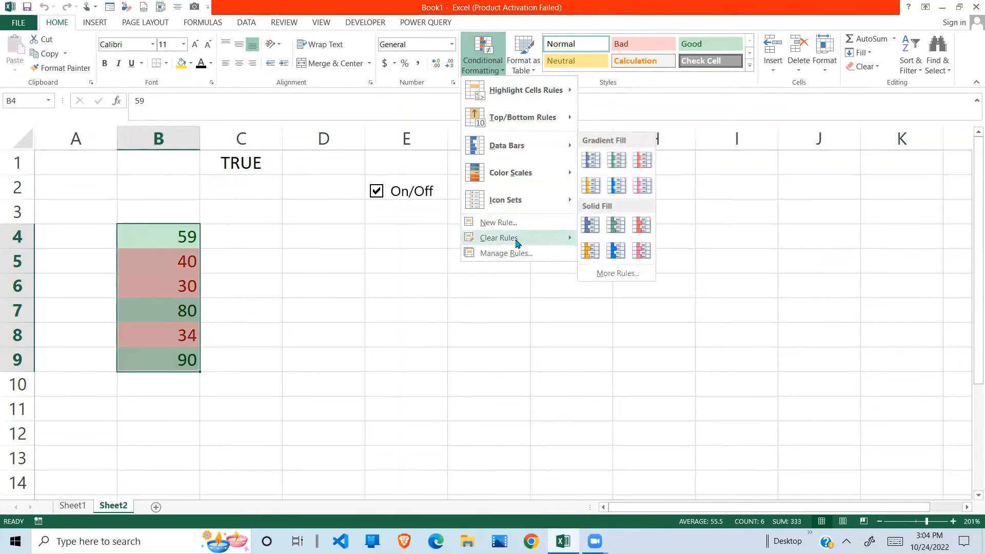
{"action": "left_click", "coordinate": [507, 253]}
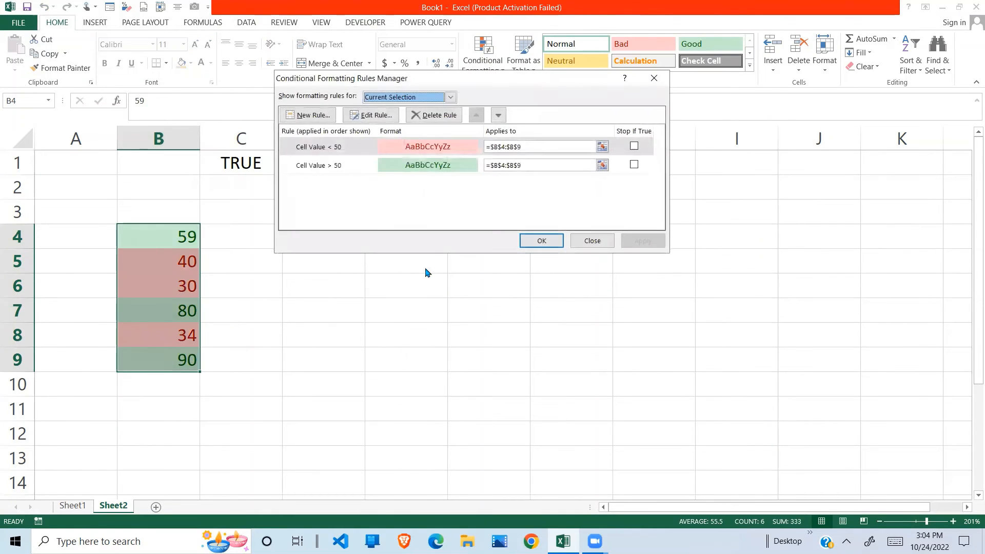
{"action": "left_click", "coordinate": [316, 116]}
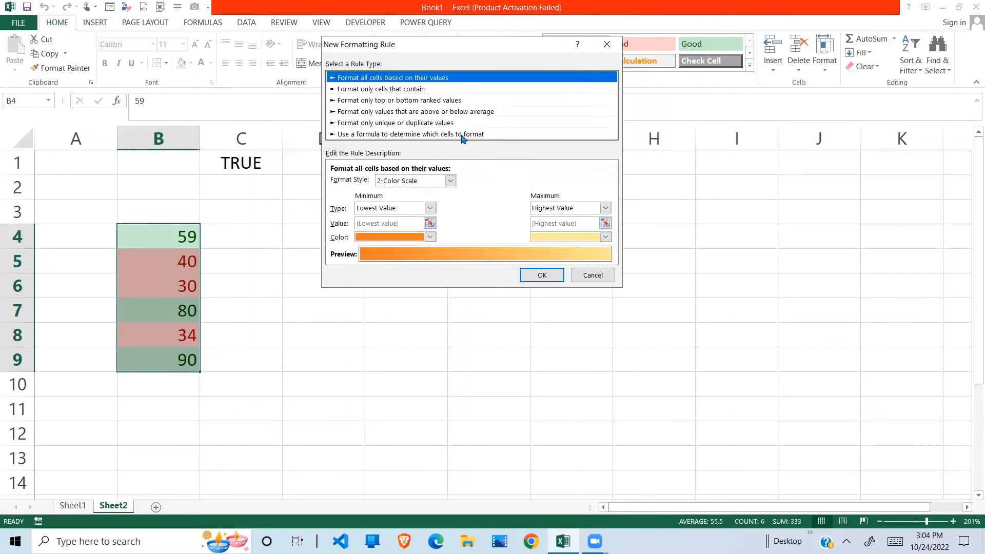
{"action": "left_click", "coordinate": [463, 135]}
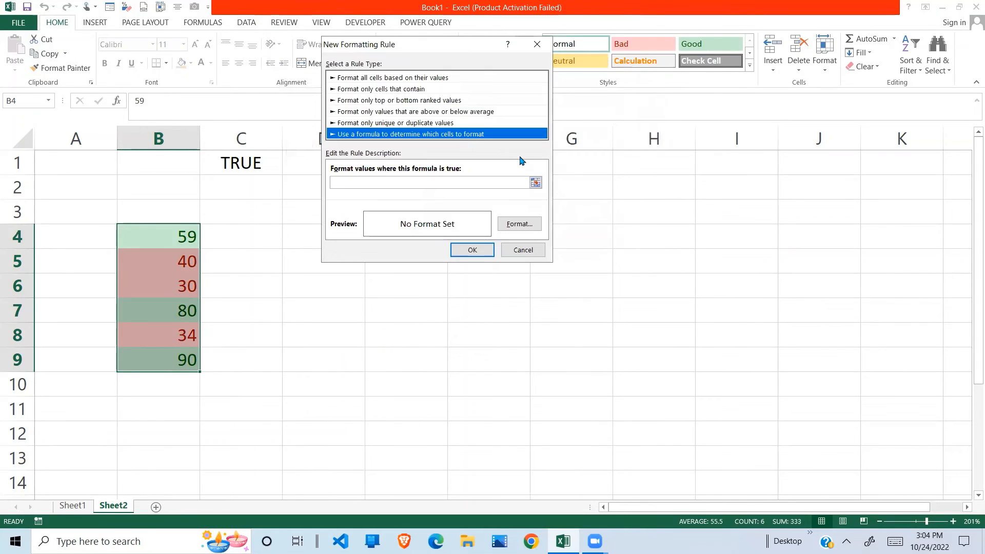
{"action": "left_click", "coordinate": [535, 183]}
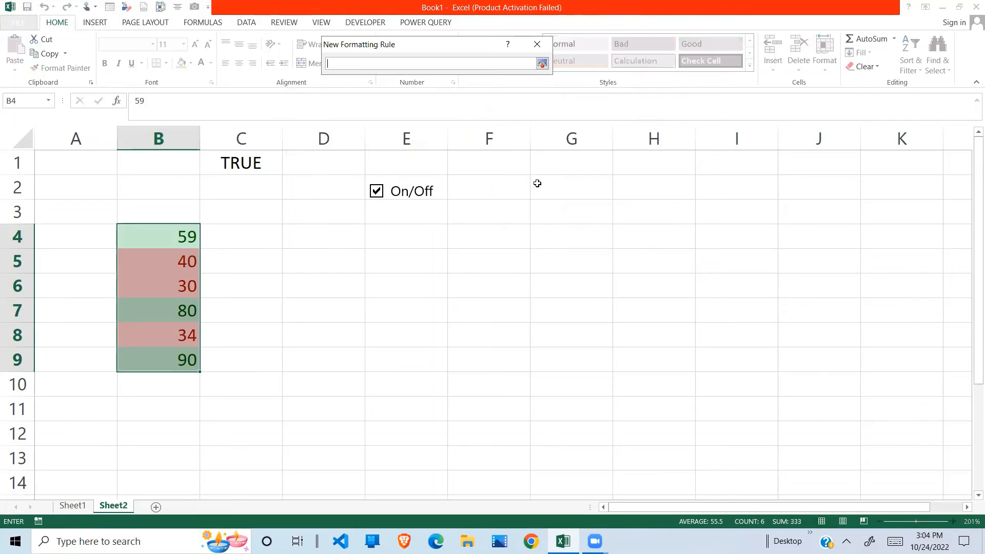
{"action": "left_click", "coordinate": [256, 164]}
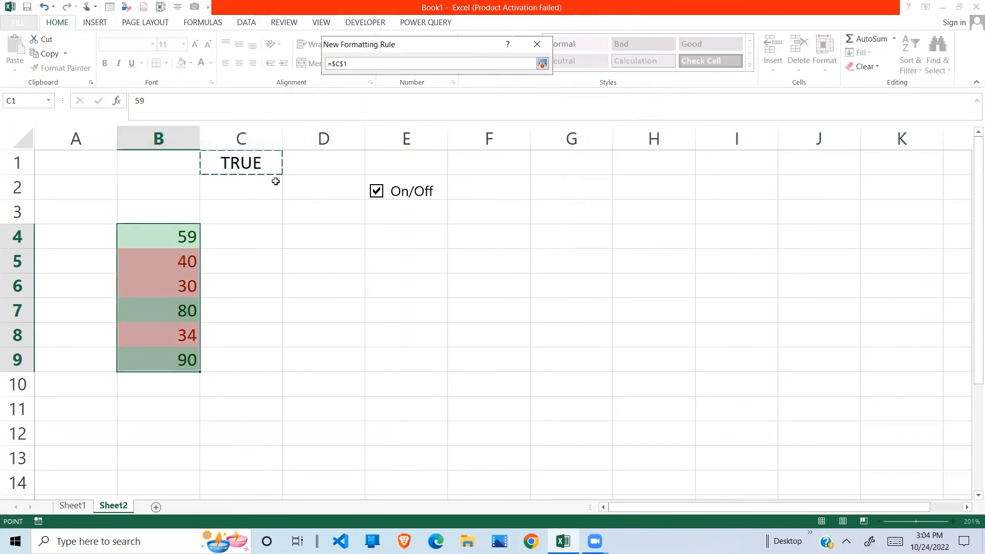
{"action": "type", "text": "=FALSE"}
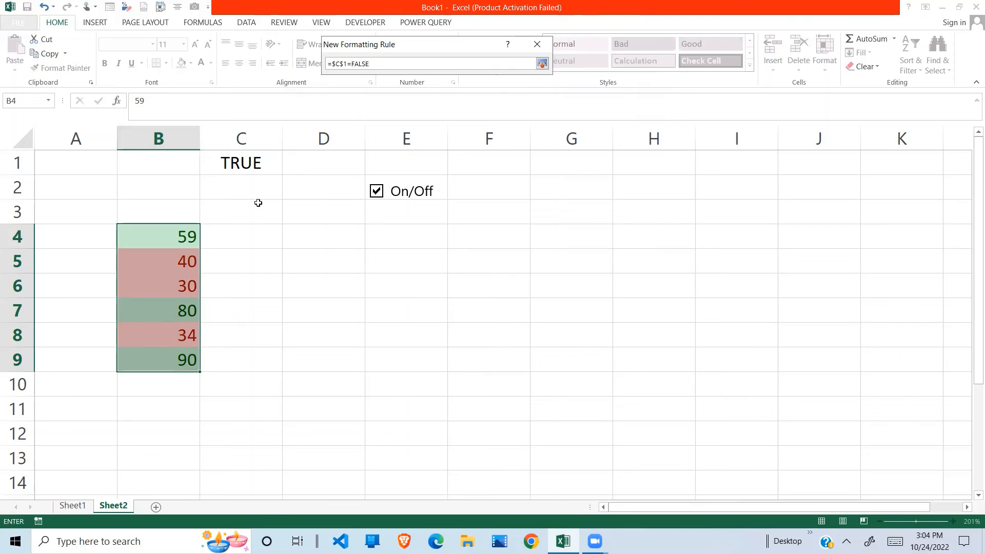
{"action": "left_click", "coordinate": [542, 63]}
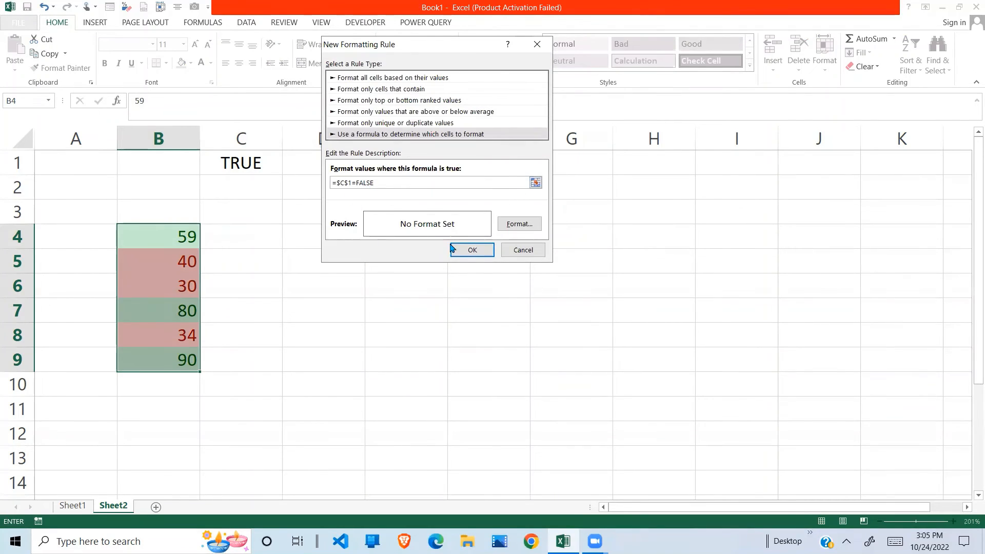
{"action": "left_click", "coordinate": [482, 252]}
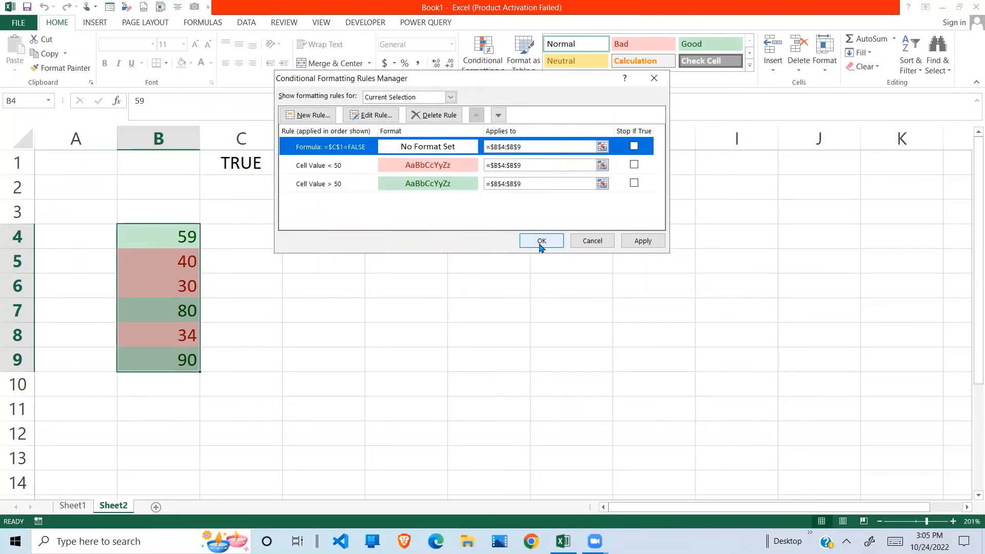
- Enable Stop If True for the =$C$1=FALSE rule and apply the rule changes
{"action": "left_click", "coordinate": [634, 147]}
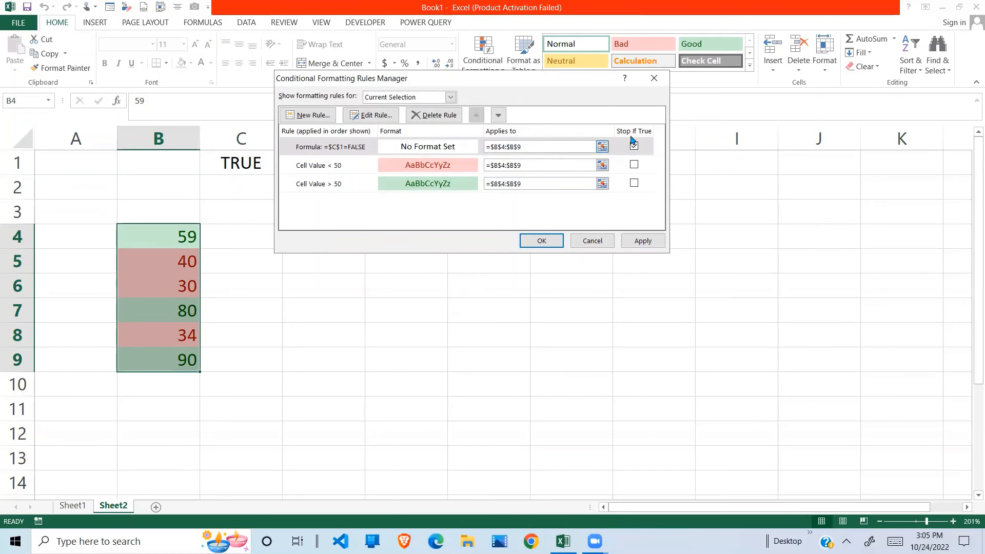
{"action": "left_click", "coordinate": [542, 247]}
{"action": "left_click", "coordinate": [342, 314]}
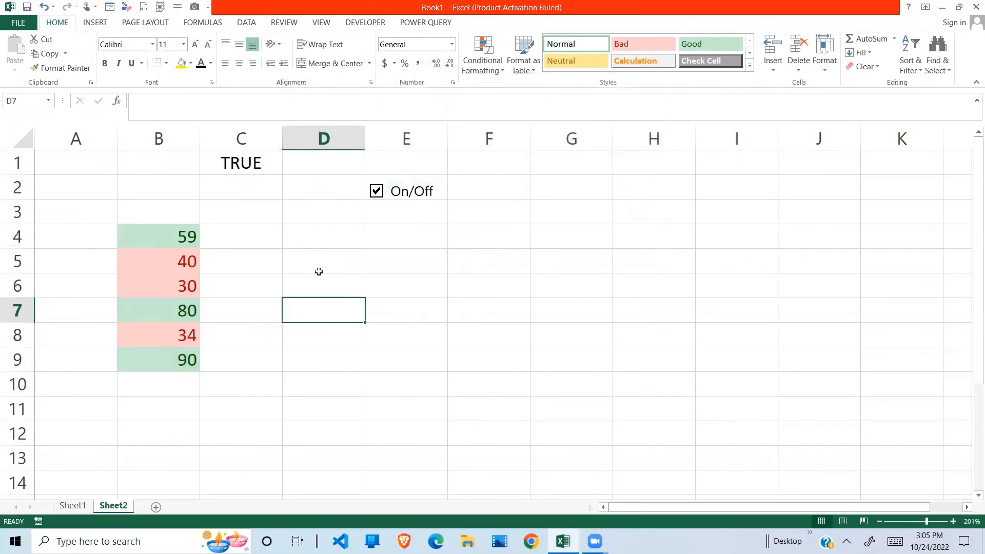
- Toggle the On/Off checkbox several times to test whether it switches the red and green formatting of B4:B9
{"action": "left_click", "coordinate": [377, 192]}
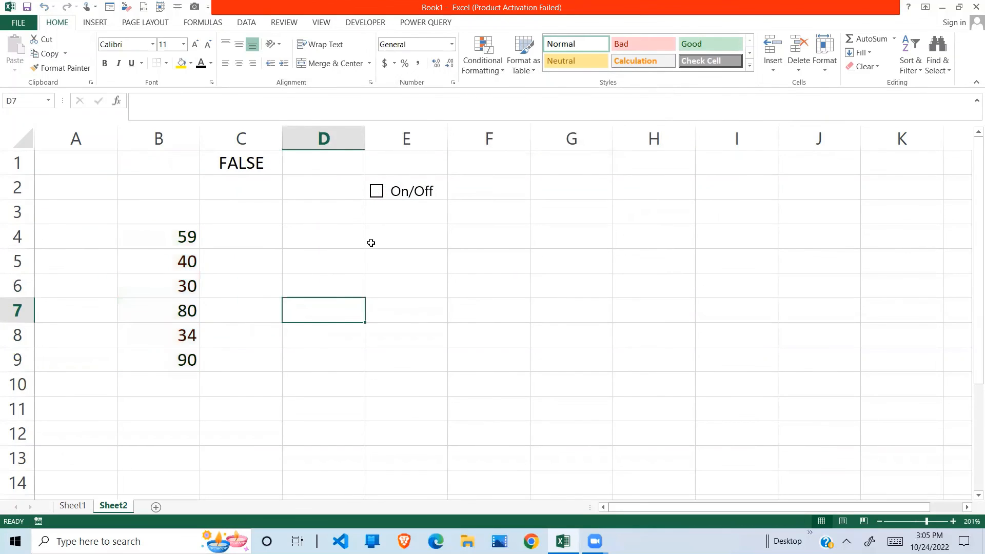
{"action": "left_click", "coordinate": [377, 194]}
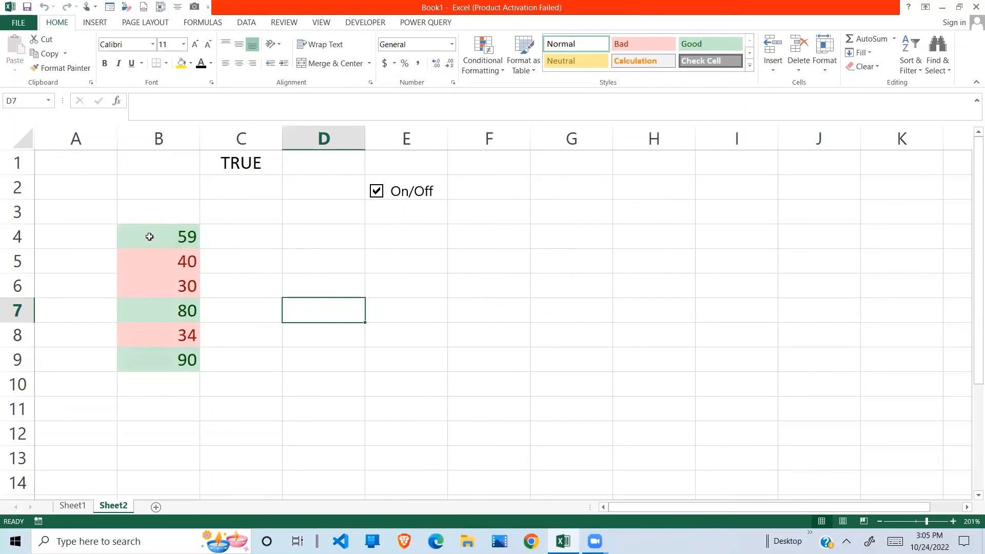
{"action": "left_click", "coordinate": [377, 191]}
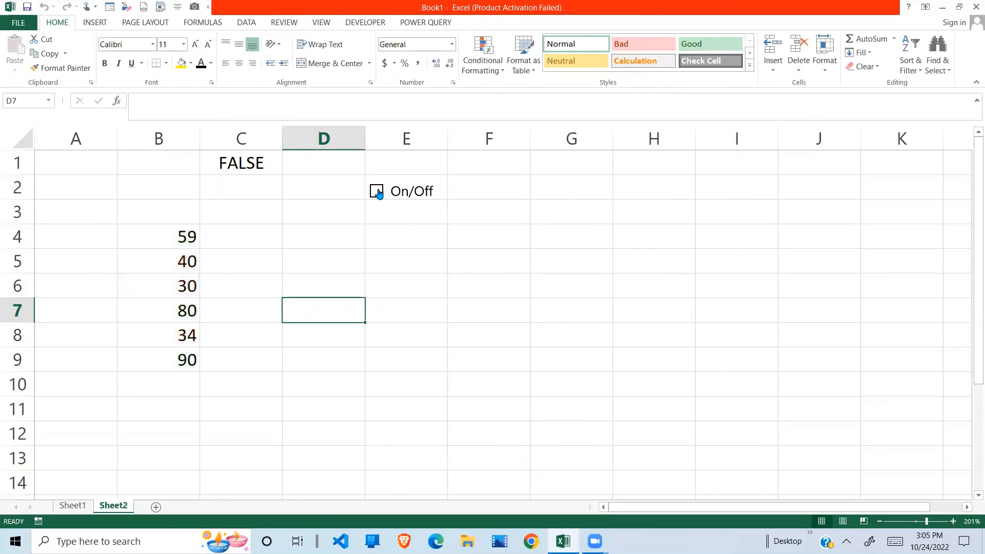
{"action": "left_click", "coordinate": [377, 191]}
- Hide the linked value in cell C1 again by applying a white font color
{"action": "left_click", "coordinate": [258, 170]}
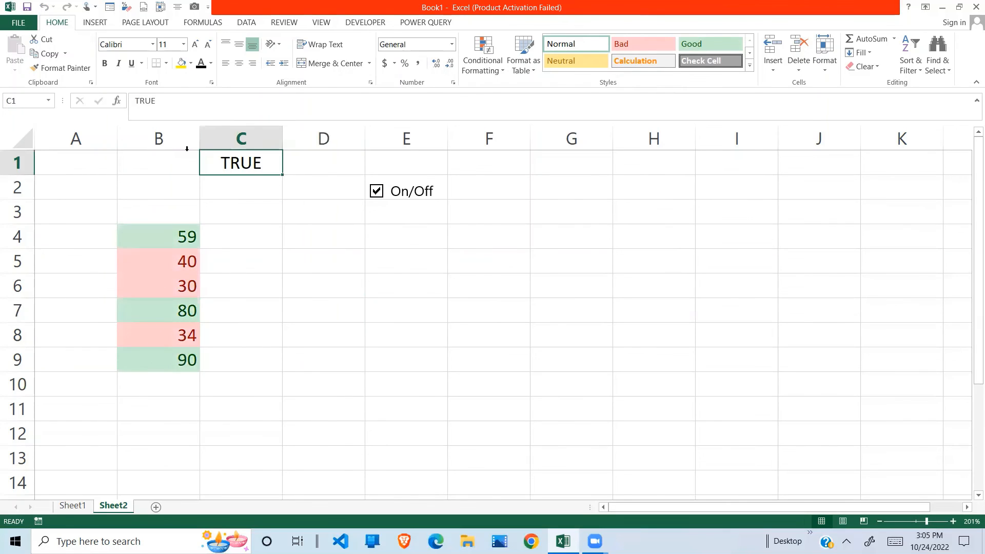
{"action": "left_click", "coordinate": [210, 63]}
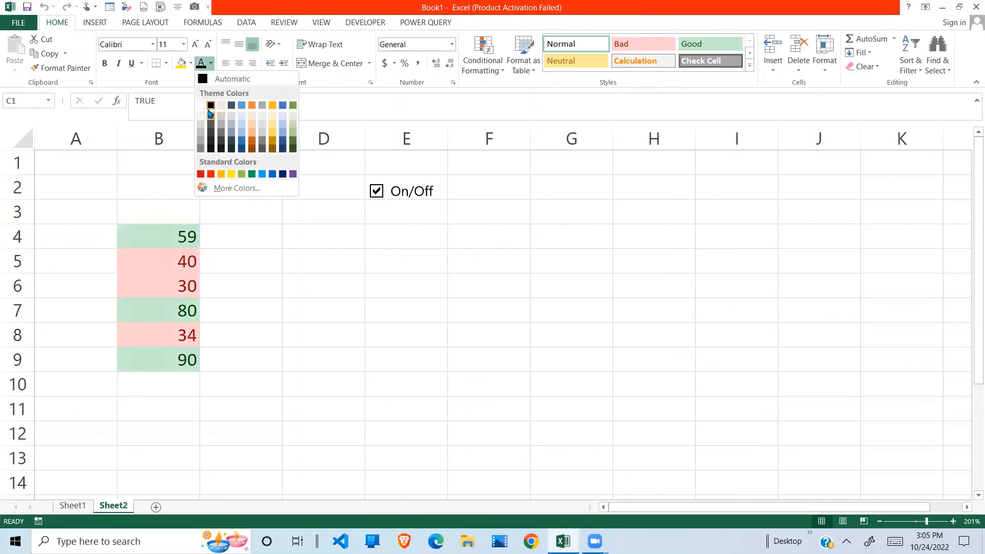
{"action": "left_click", "coordinate": [201, 106]}
{"action": "left_click", "coordinate": [264, 177]}
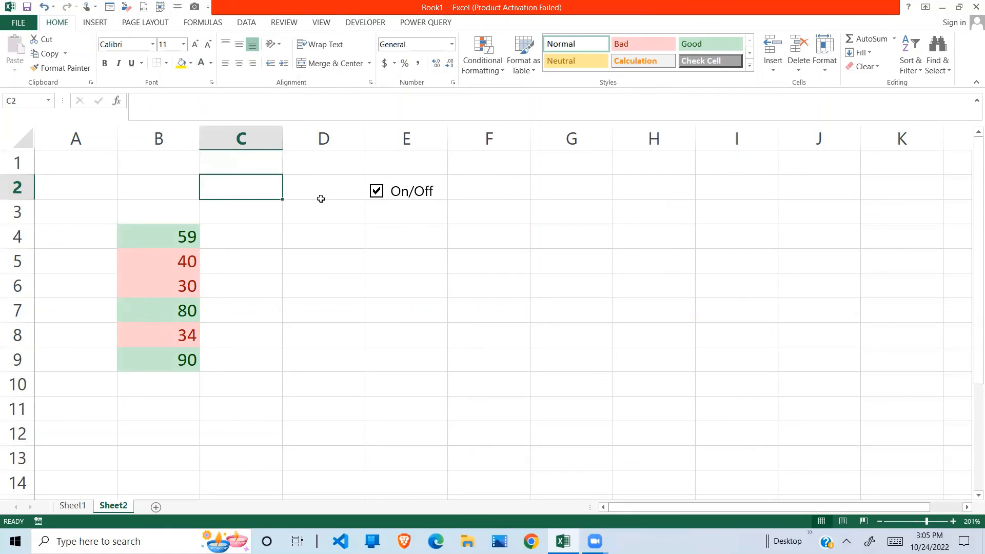
- Test the finished On/Off checkbox with the linked value hidden, leaving it checked
{"action": "left_click", "coordinate": [376, 192]}
{"action": "left_click", "coordinate": [377, 193]}
{"action": "left_click", "coordinate": [377, 193]}
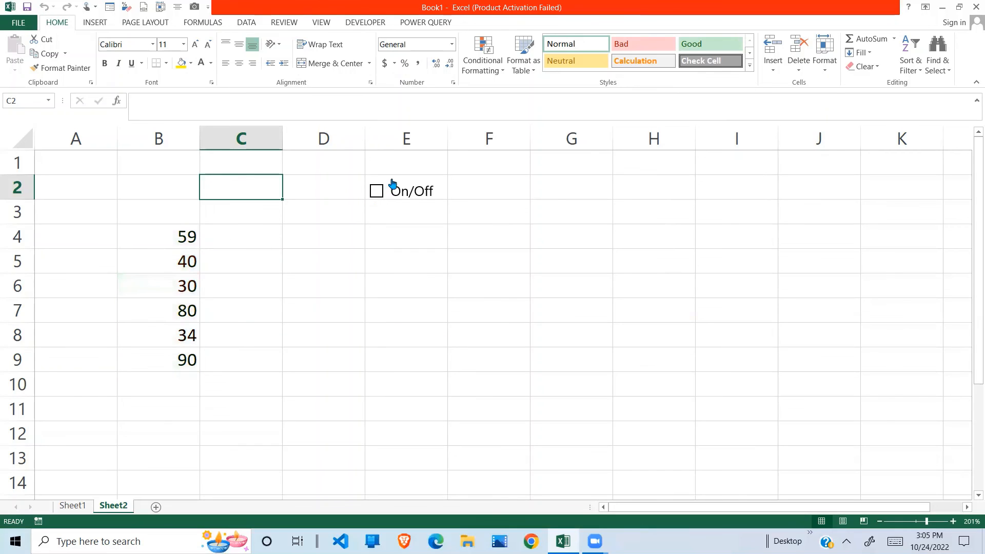
{"action": "left_click", "coordinate": [376, 192]}
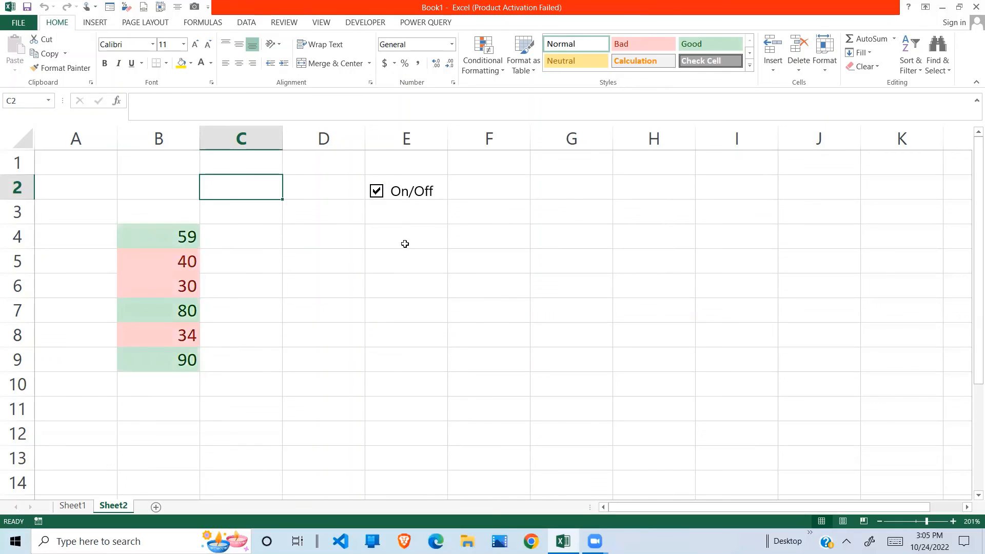